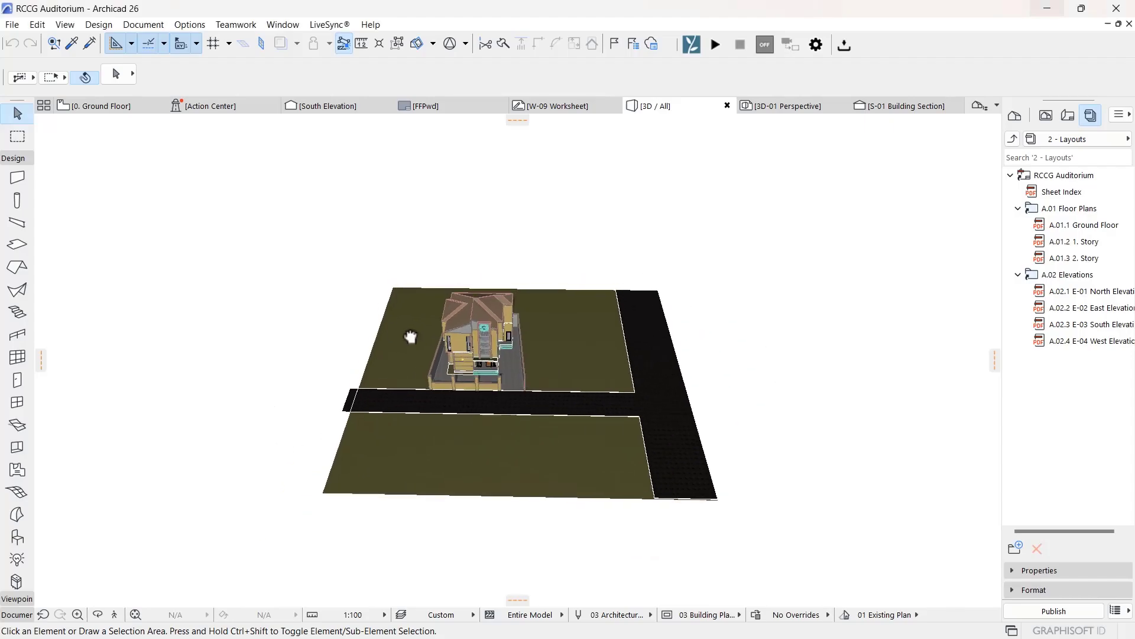
- Delete the black road slab and the large ground slab surrounding the building in the 3D view
middle_click_drag(713, 423, 461, 361)
middle_click_drag(649, 482, 686, 423, "shift")
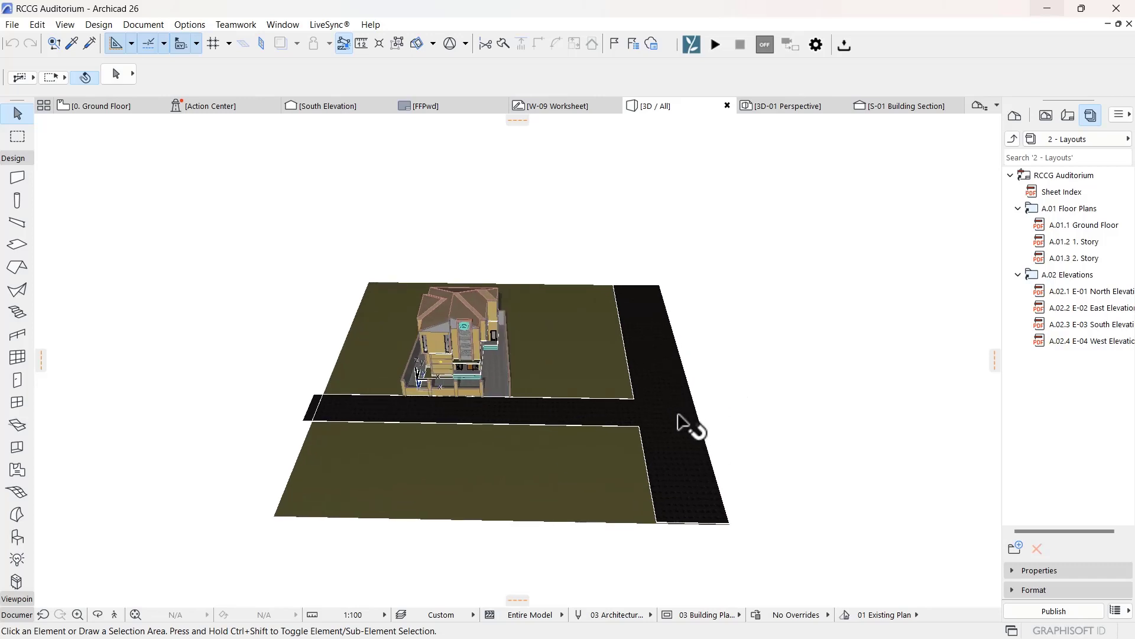
left_click(679, 417)
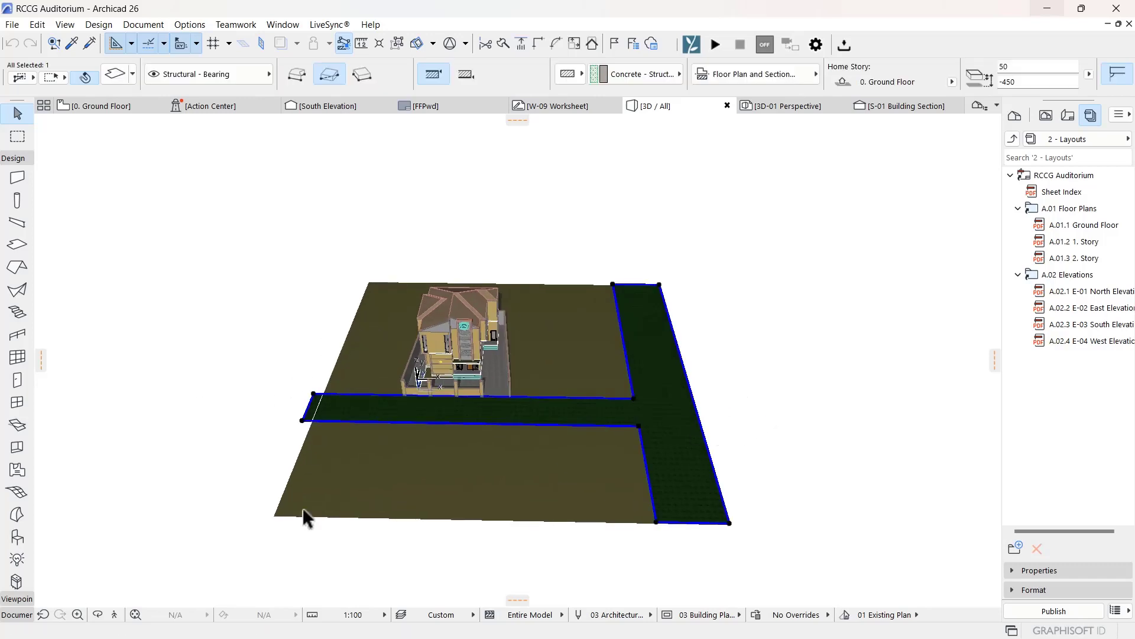
key("Delete")
left_click(590, 363)
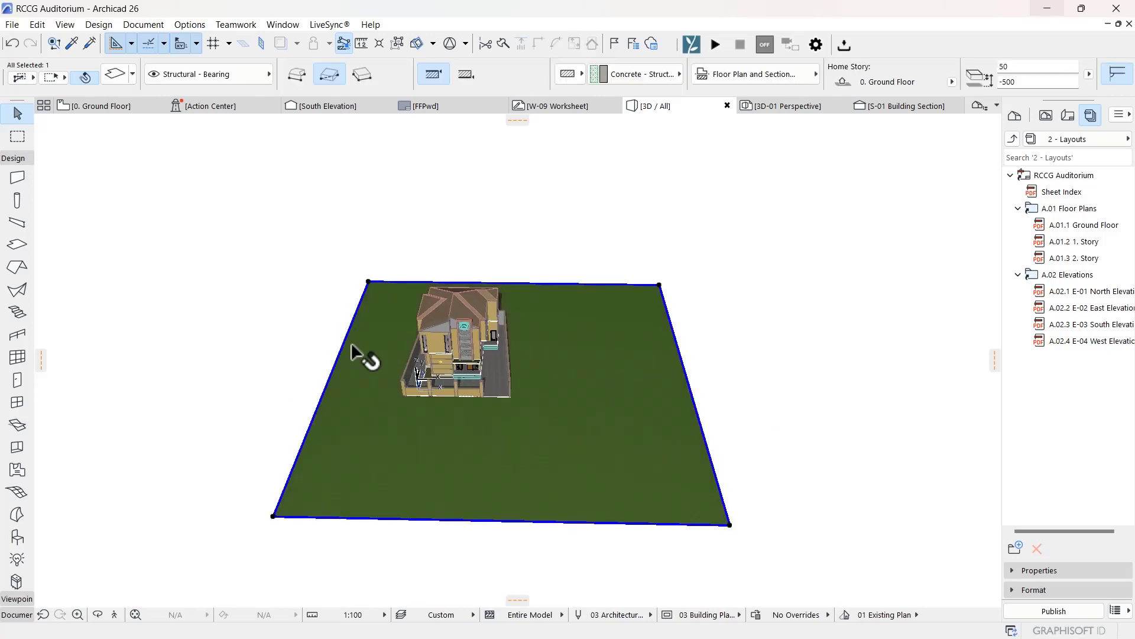
key("Delete")
- Open the project's Location Settings and show the current project location in Google Maps
scroll(440, 351, "up", 3)
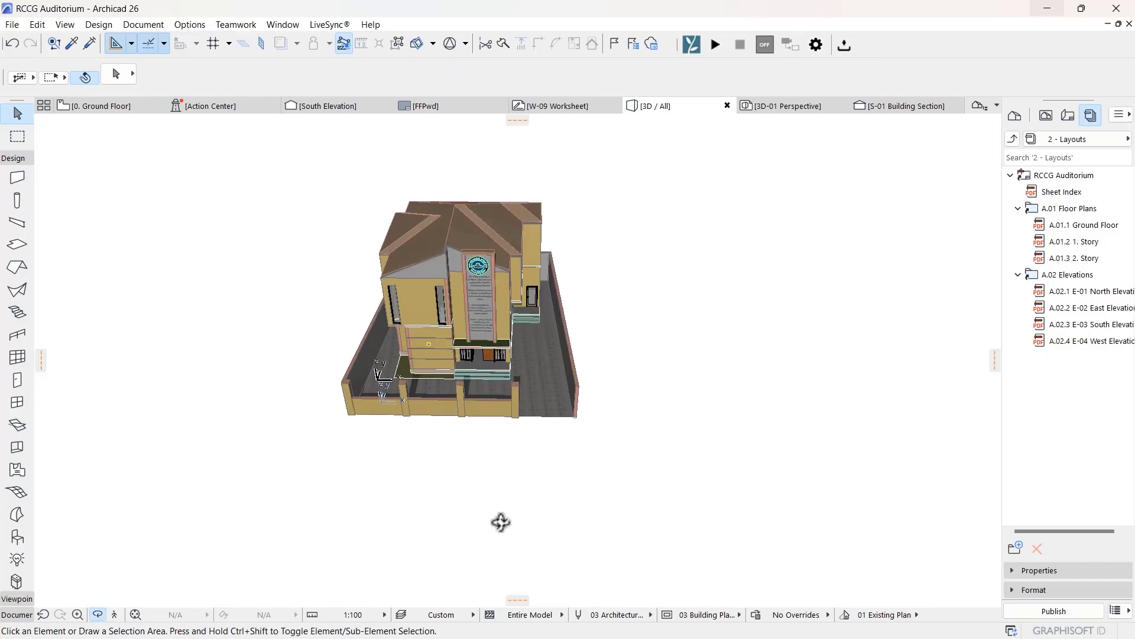
middle_click_drag(501, 520, 651, 443, "shift")
left_click_drag(651, 443, 466, 558)
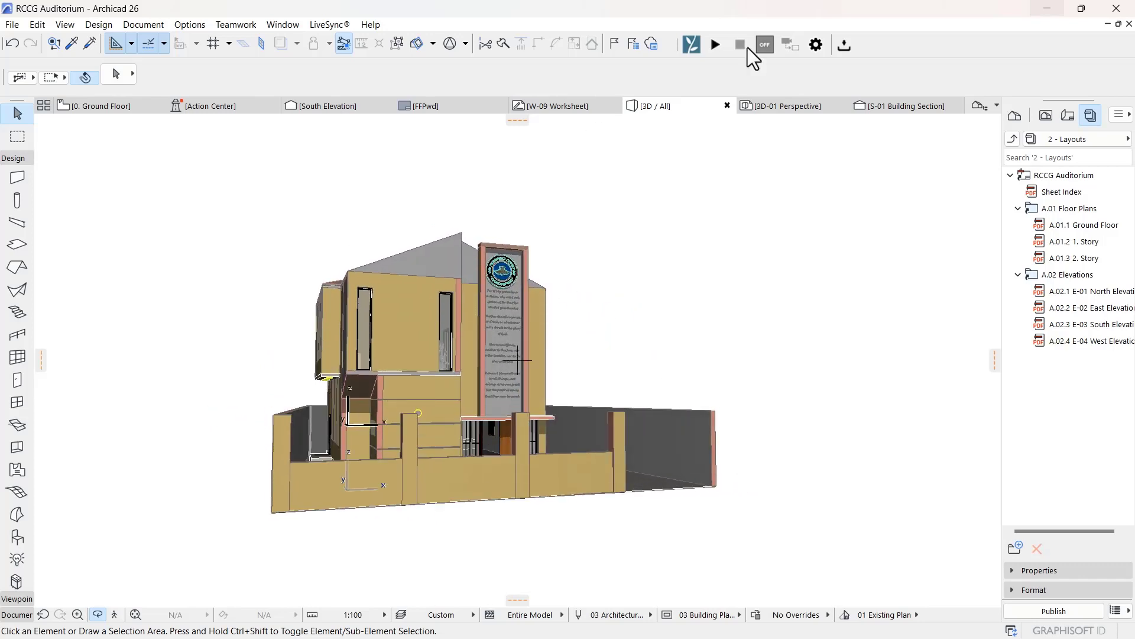
left_click(201, 24)
mouse_move(271, 225)
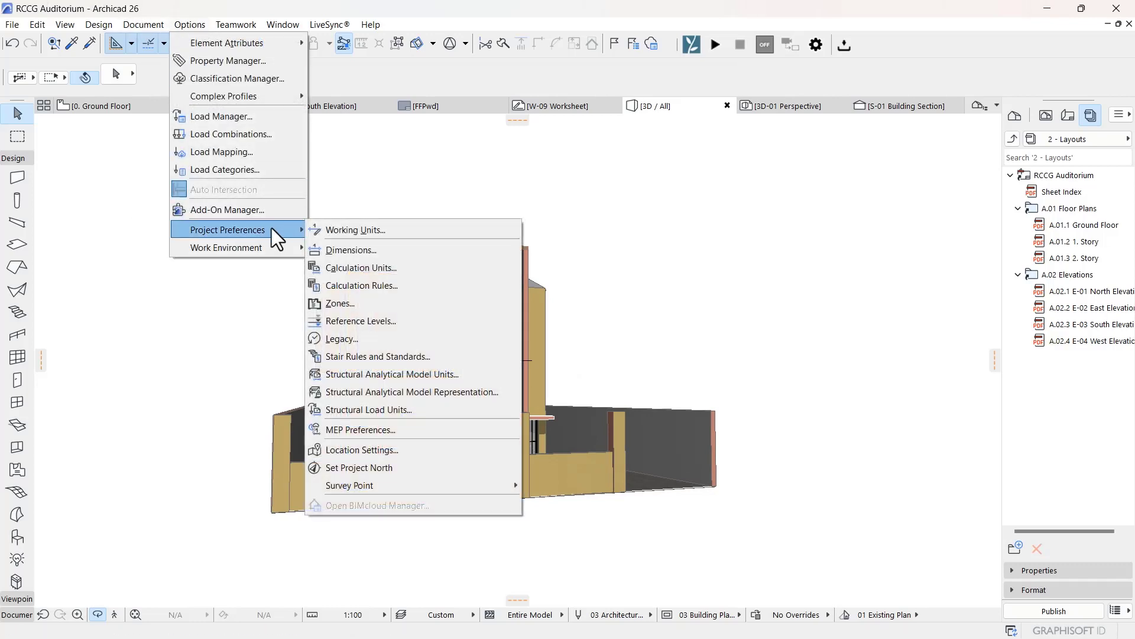
left_click(425, 448)
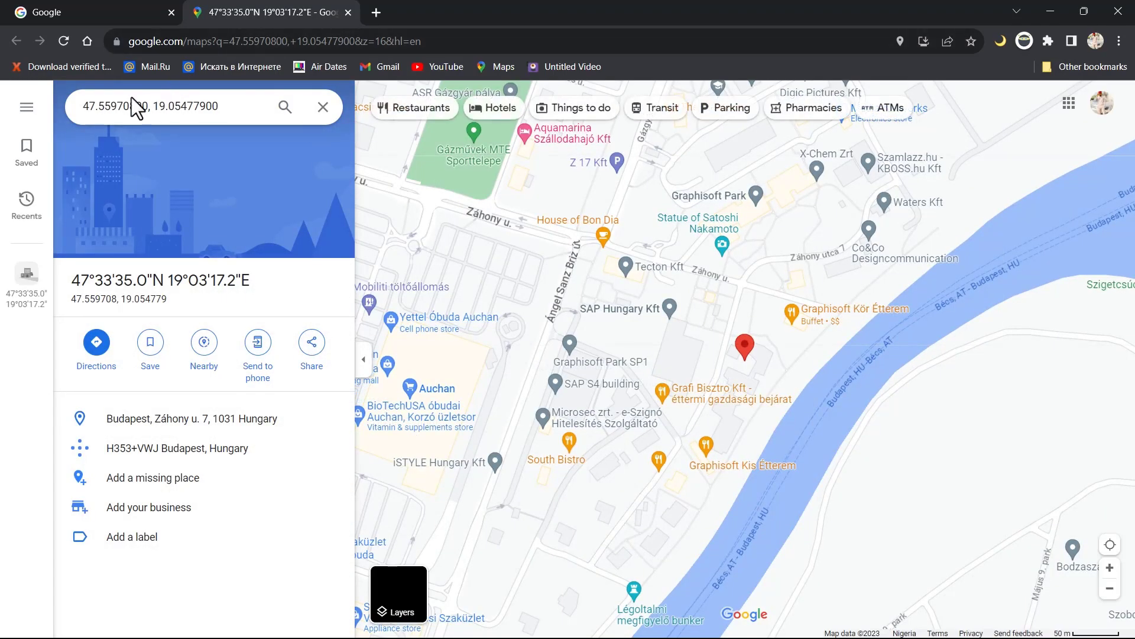
- Search Google Maps for Minna in Niger and switch the map to satellite imagery
left_click(230, 107)
type("minna")
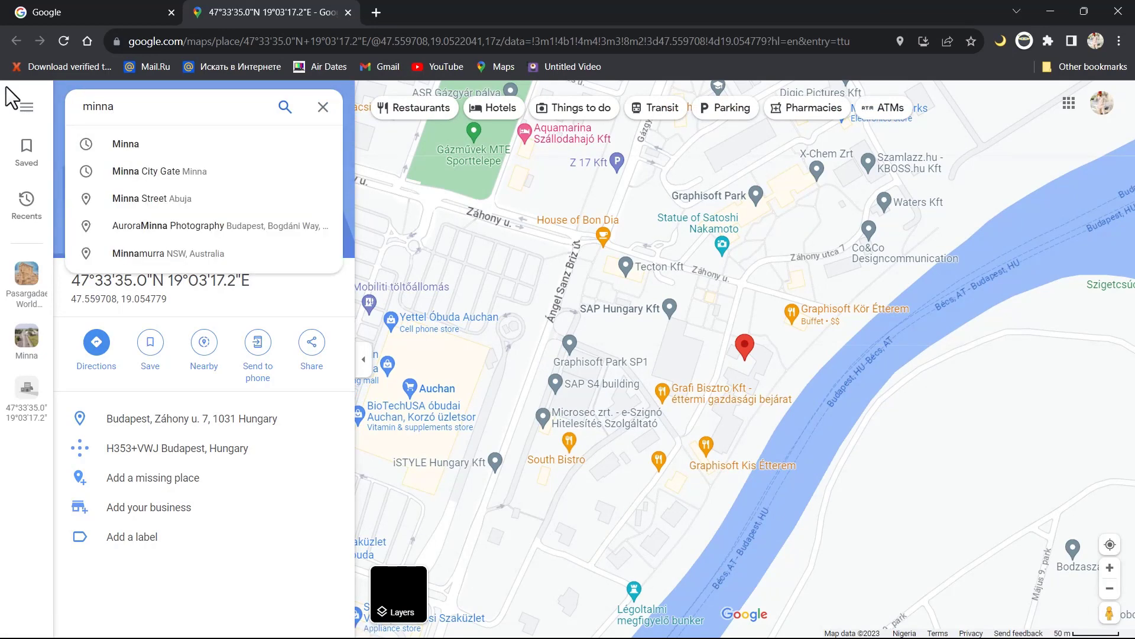
left_click(132, 143)
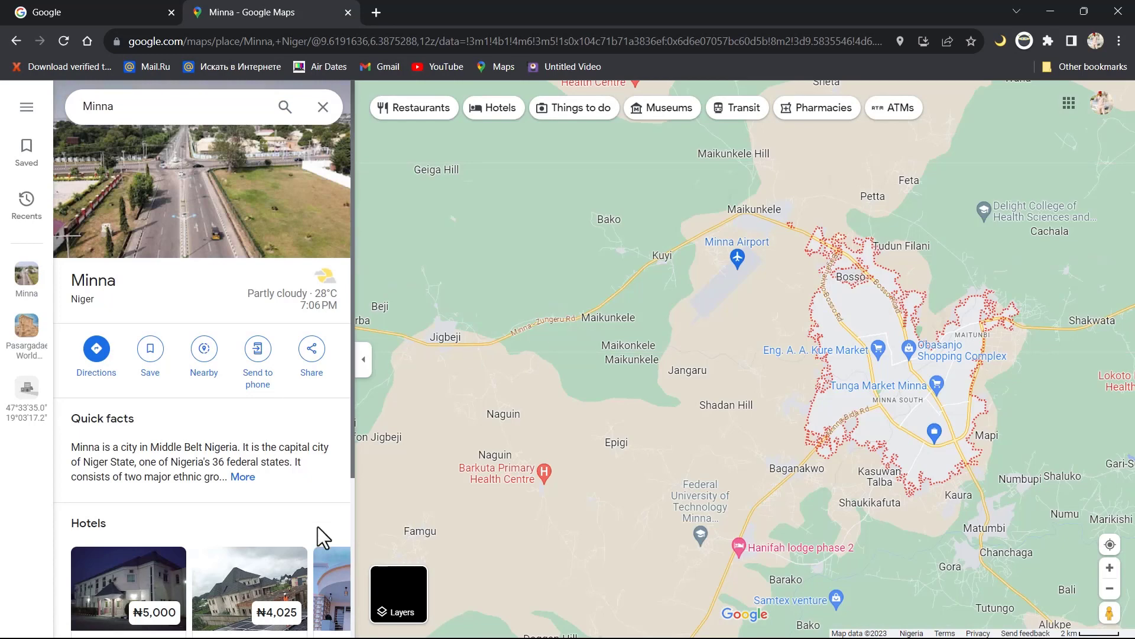
scroll(573, 411, "down", 1)
left_click(408, 600)
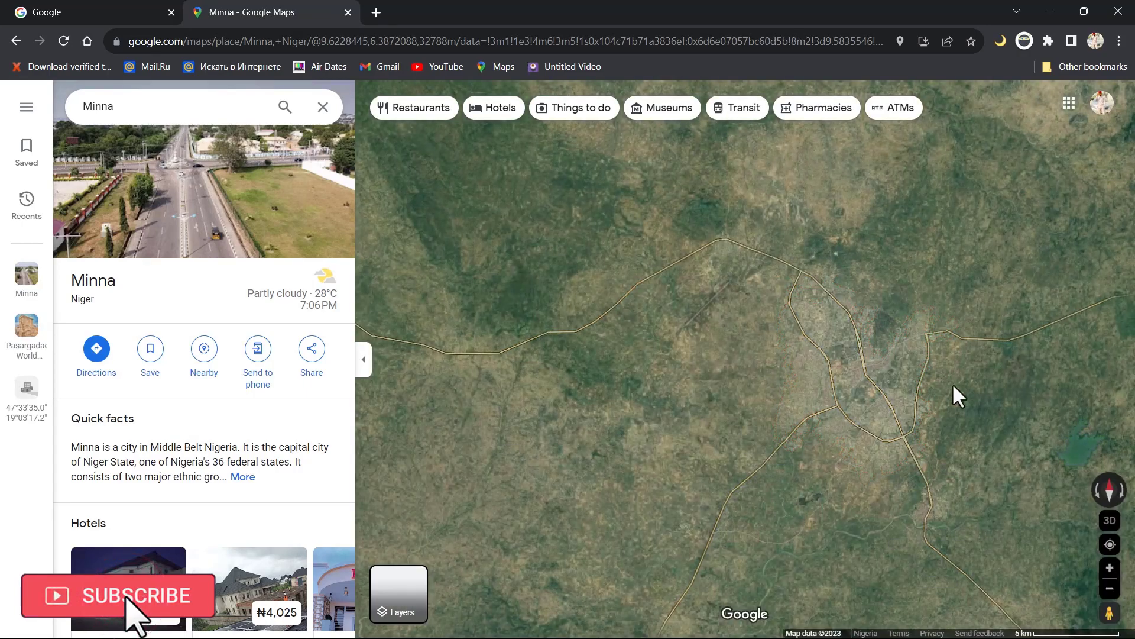
- Pick a site in Minna at the roadside corner of the green plot beside the dirt road and open its coordinate details
scroll(968, 406, "up", 1)
scroll(925, 381, "up", 5)
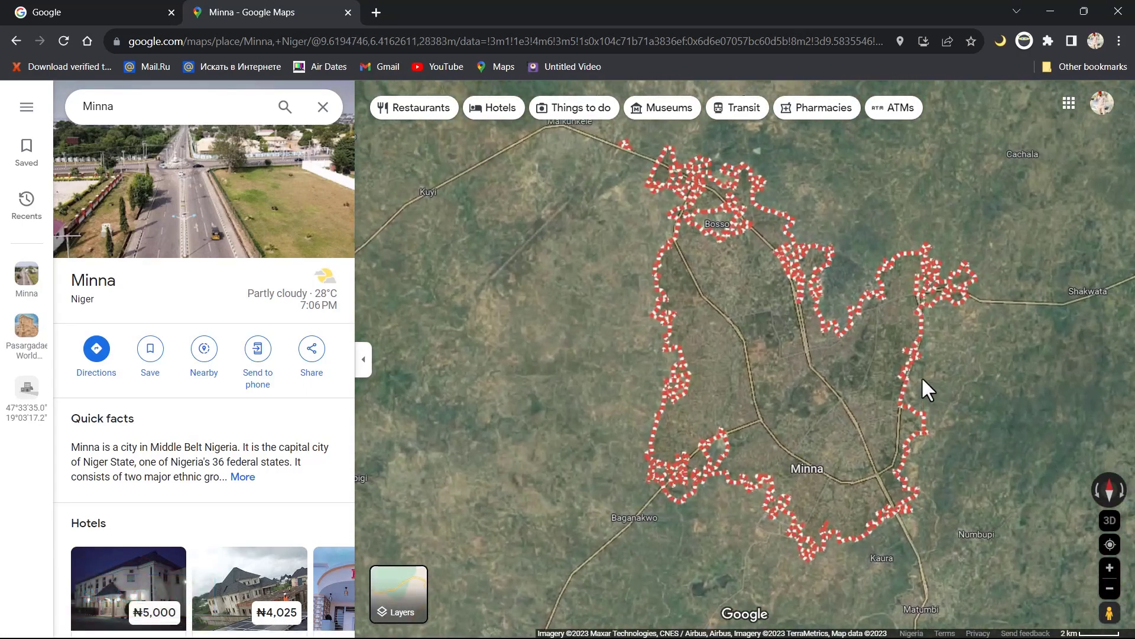
scroll(728, 345, "down", 5)
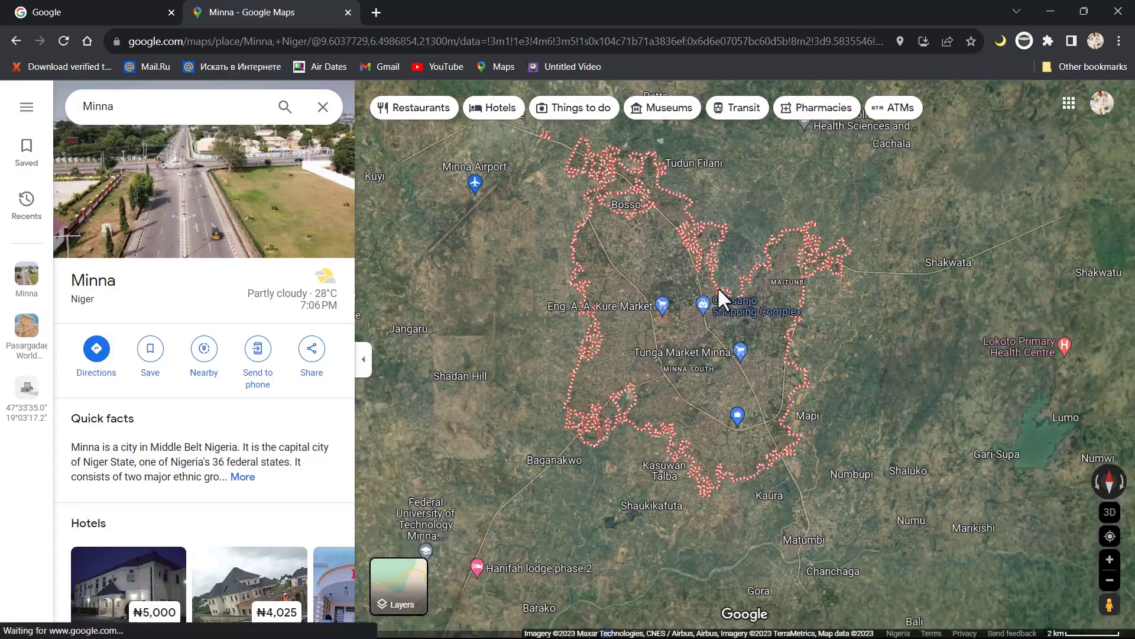
scroll(748, 439, "up", 4)
scroll(625, 398, "up", 2)
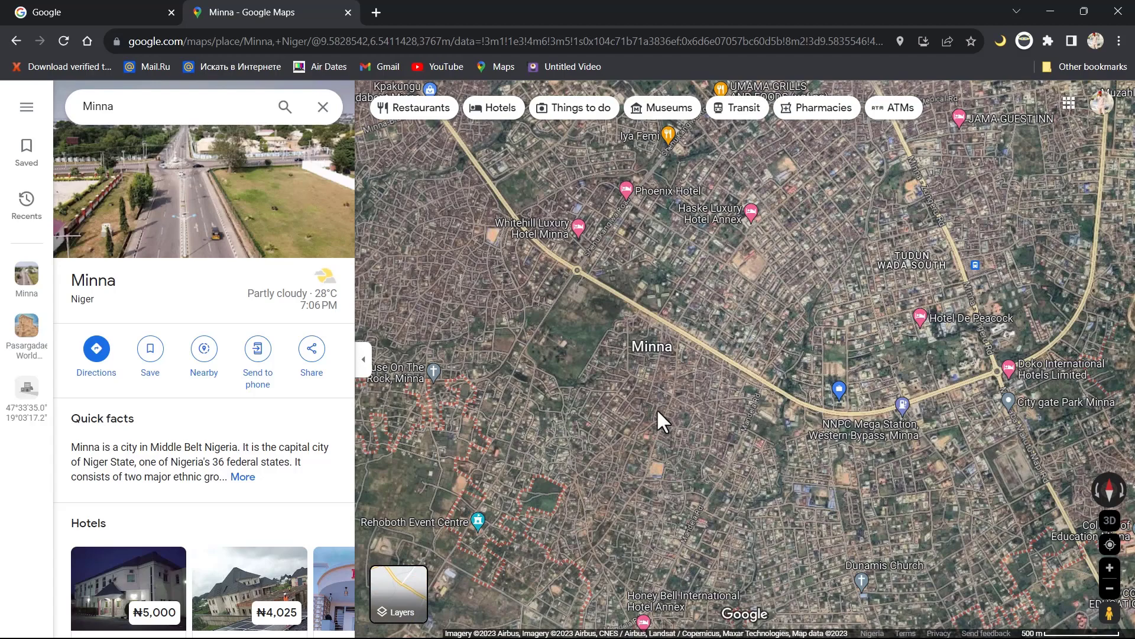
left_click_drag(648, 389, 578, 289)
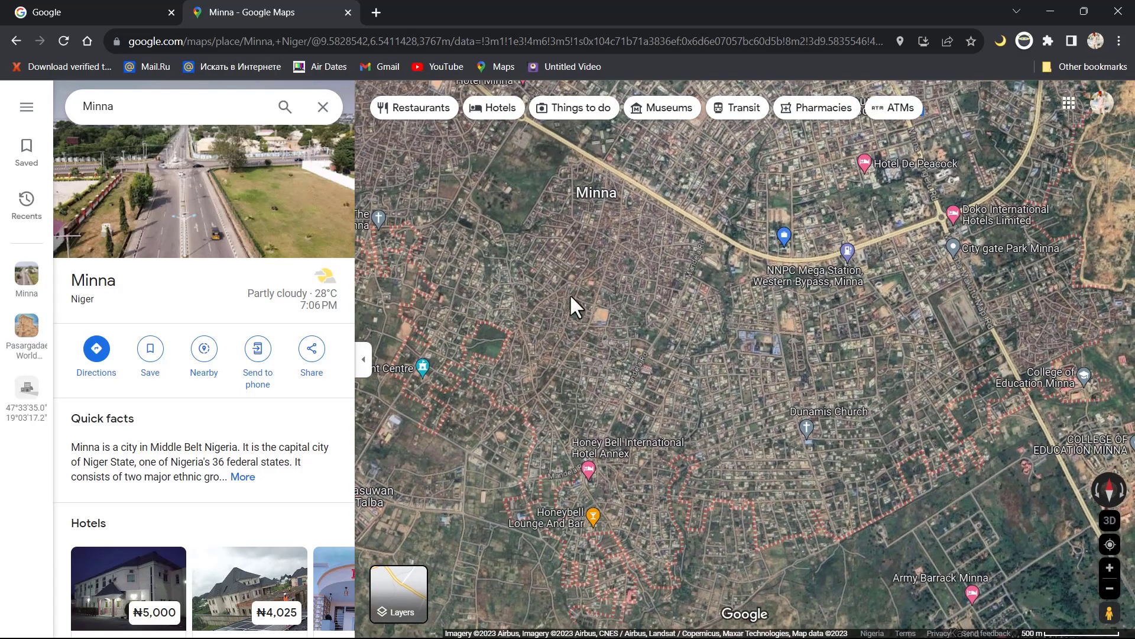
scroll(583, 313, "up", 3)
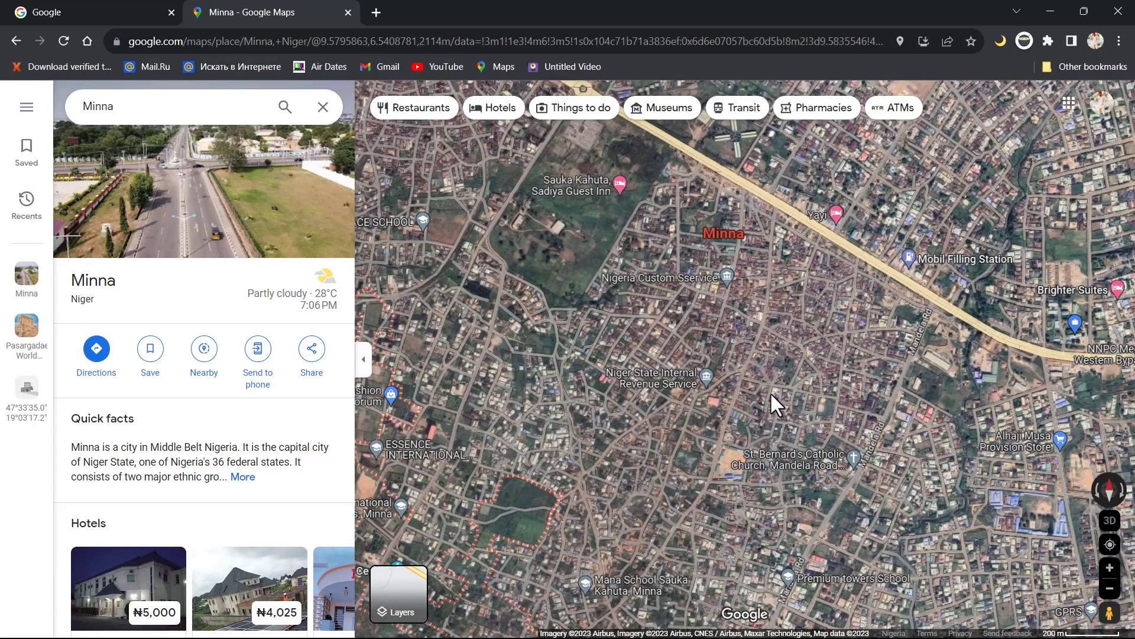
scroll(683, 268, "up", 3)
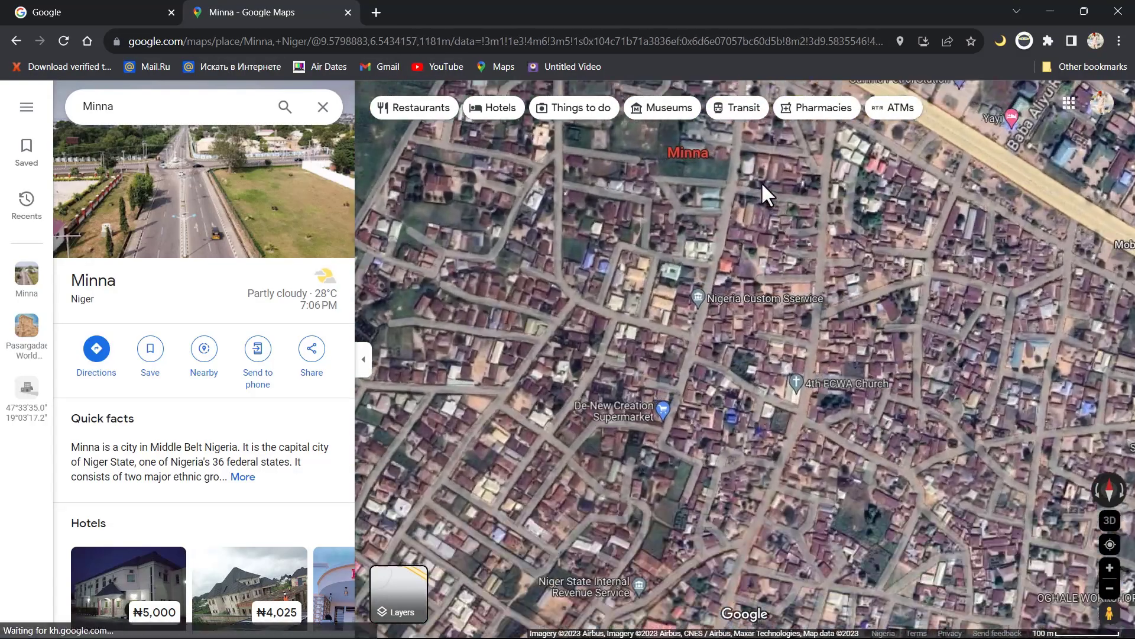
scroll(761, 182, "up", 1)
left_click_drag(762, 183, 733, 296)
scroll(703, 277, "up", 3)
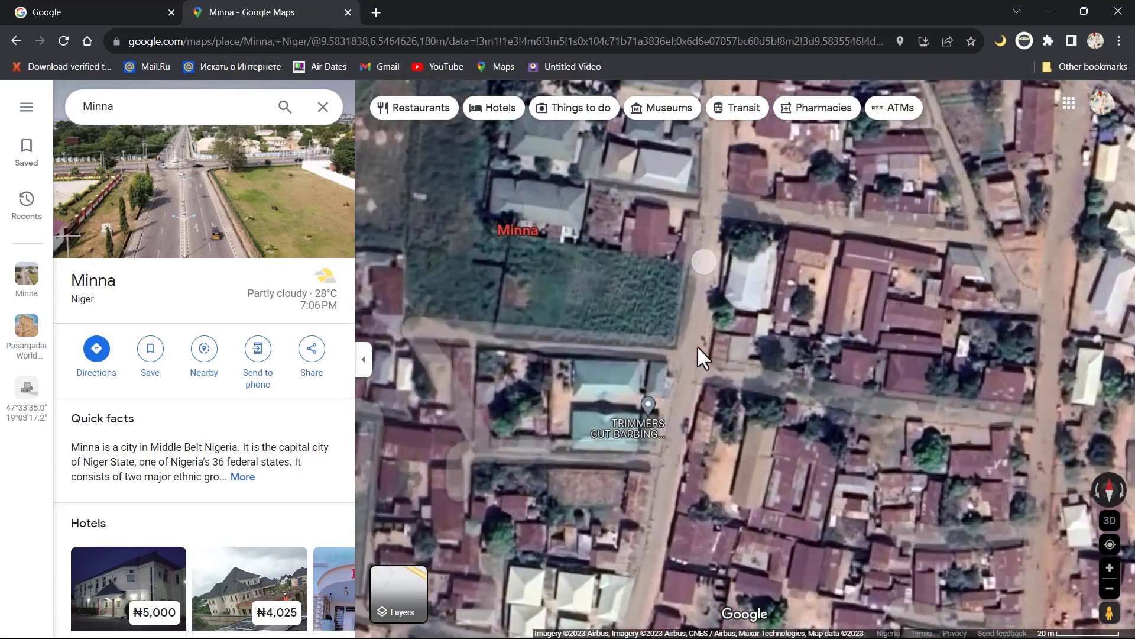
scroll(689, 337, "up", 3)
scroll(667, 296, "up", 2)
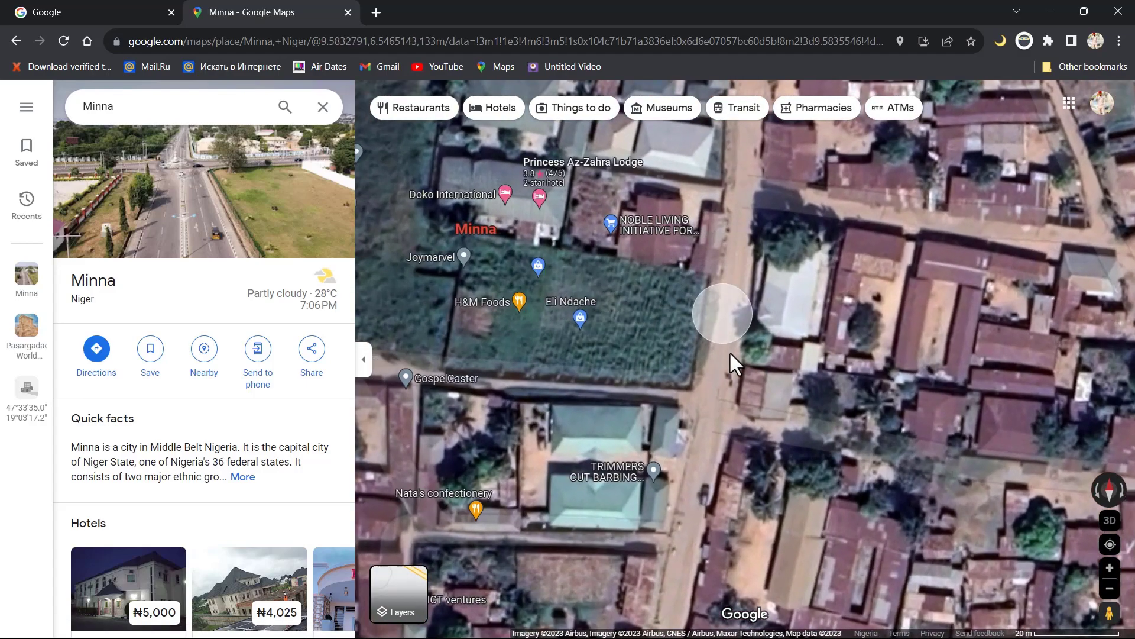
left_click(688, 388)
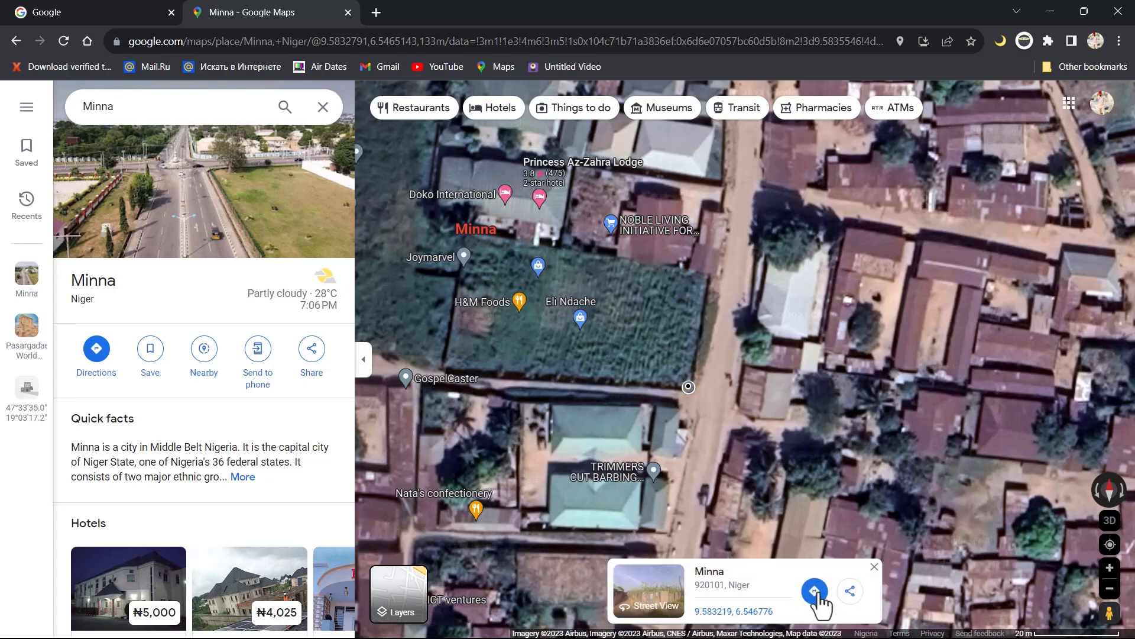
left_click(742, 612)
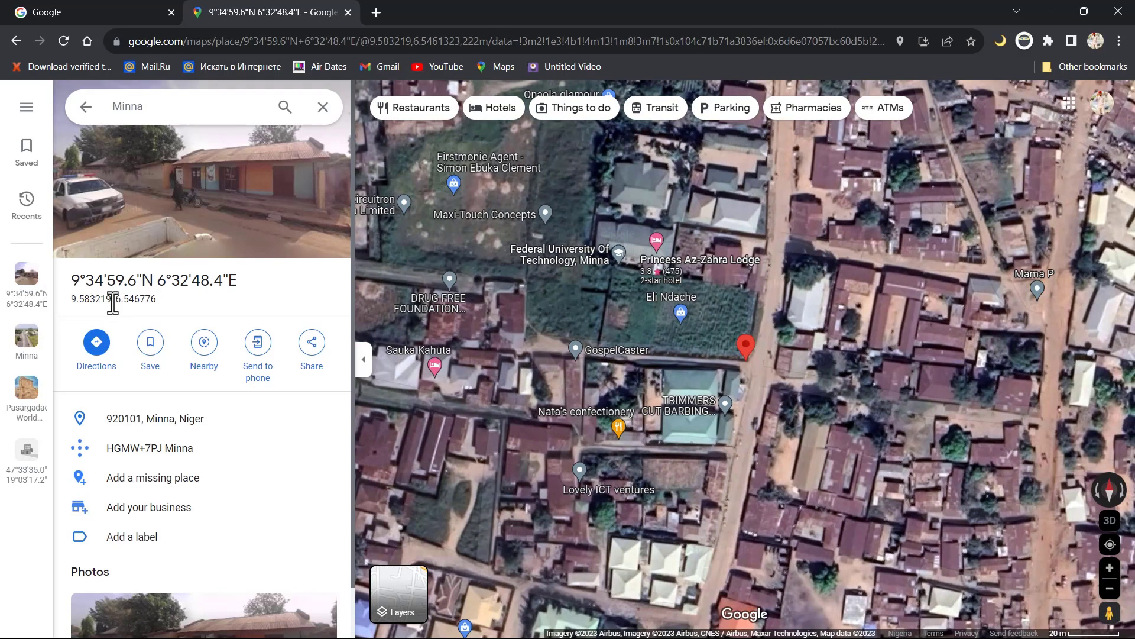
- Copy the pinned point's latitude, 9.583219, and return to the Location Settings in Archicad
left_click_drag(93, 300, 63, 300)
right_click(83, 300)
left_click(108, 313)
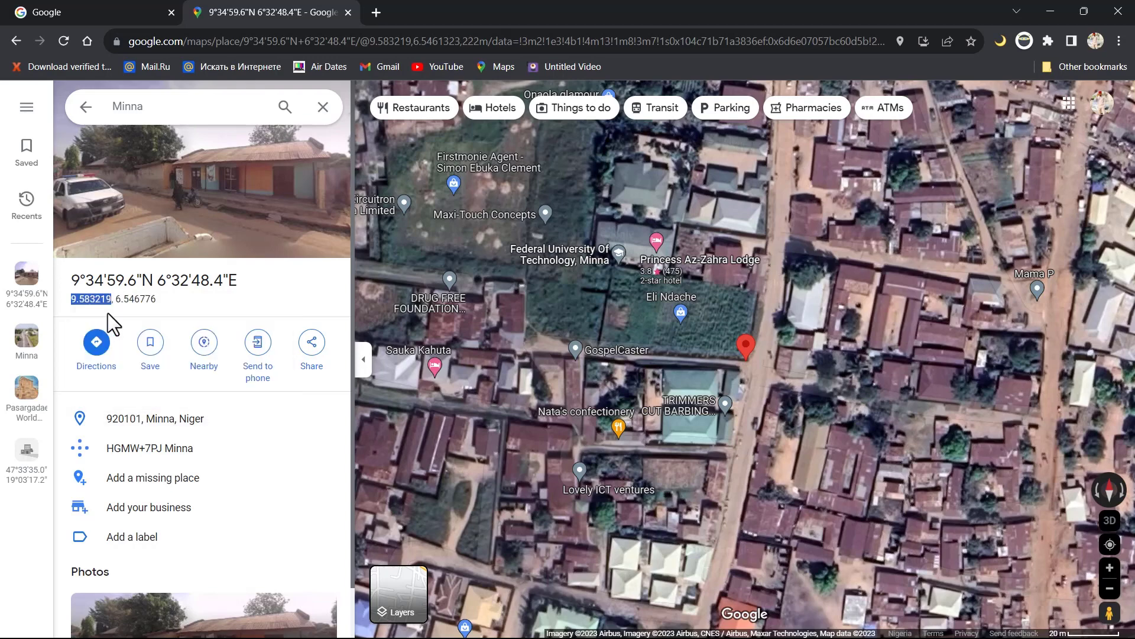
left_click(1051, 11)
key("alt+Tab")
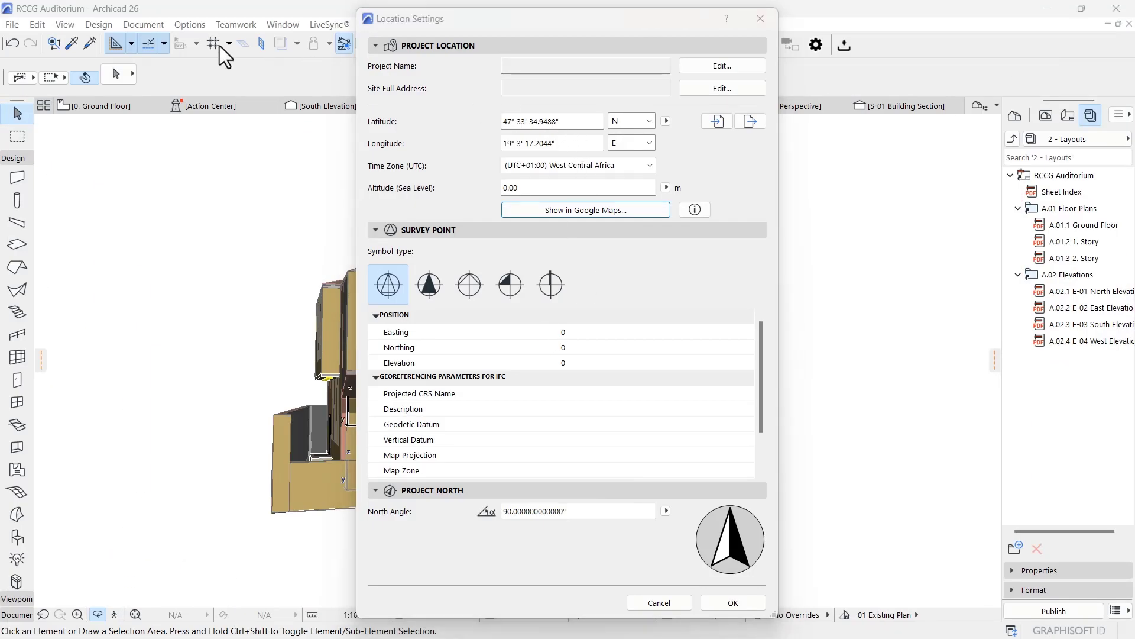
- Change the coordinate format to decimal degrees and set the project's latitude to 9.583219
left_click(666, 120)
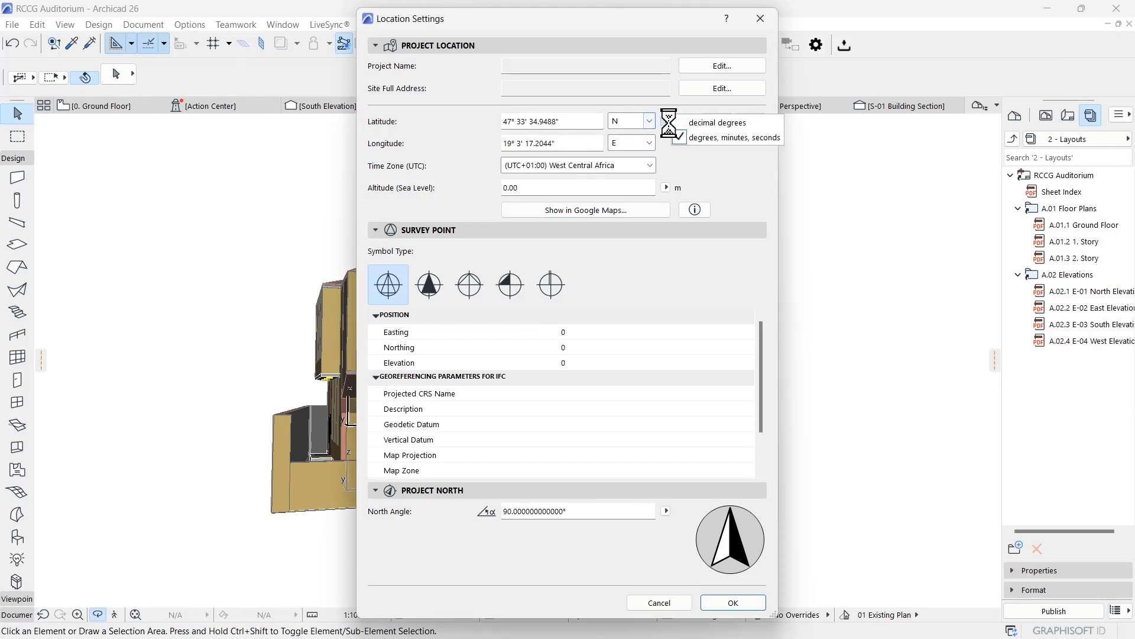
left_click(716, 122)
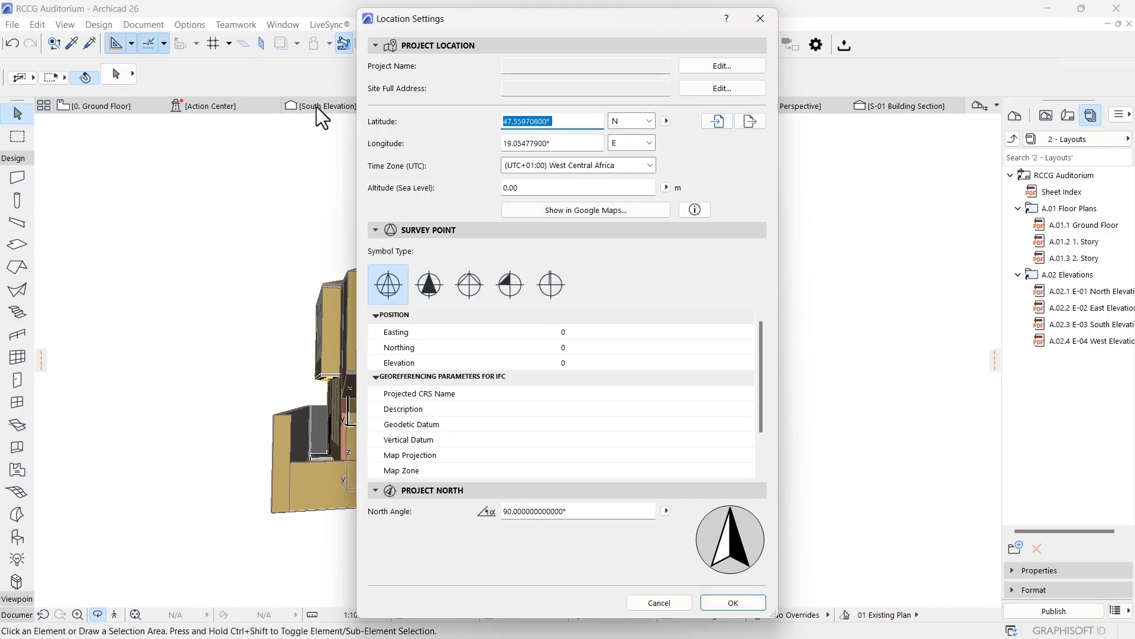
key("ctrl+v")
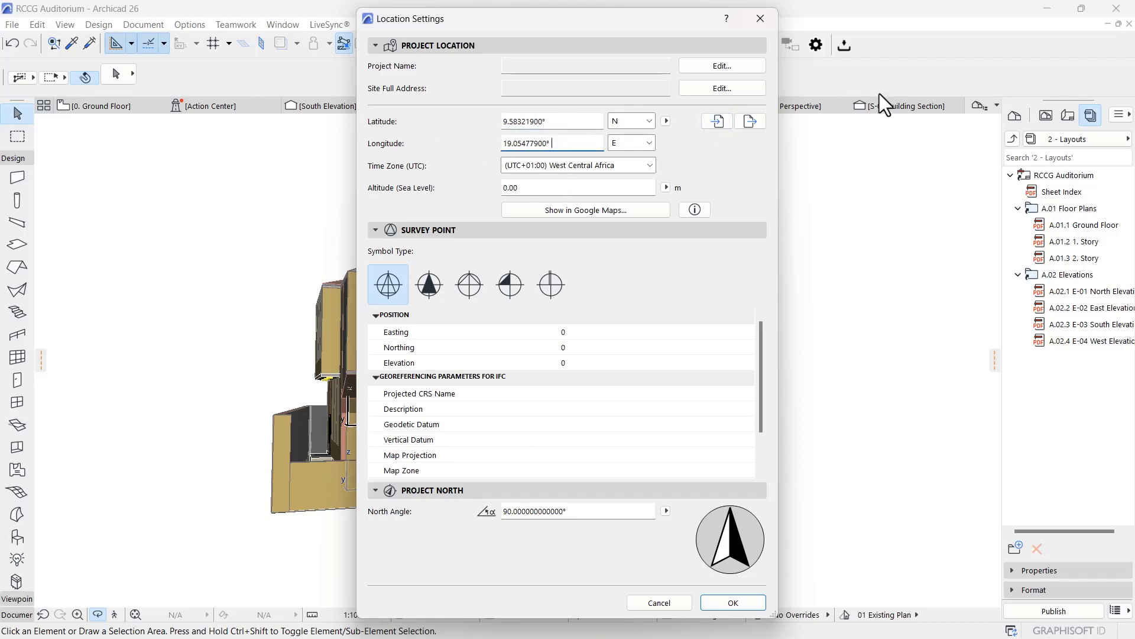
- Copy the pinned point's longitude from Google Maps, set the project's longitude to 6.546776 in Archicad and accept the location settings
key("alt+Tab")
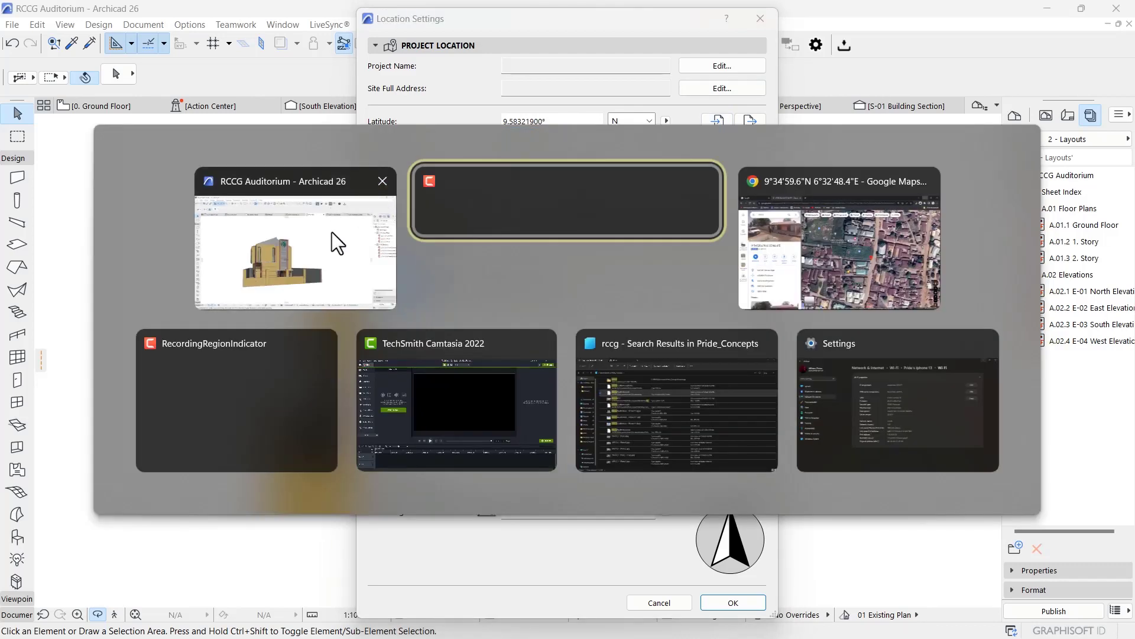
left_click(836, 244)
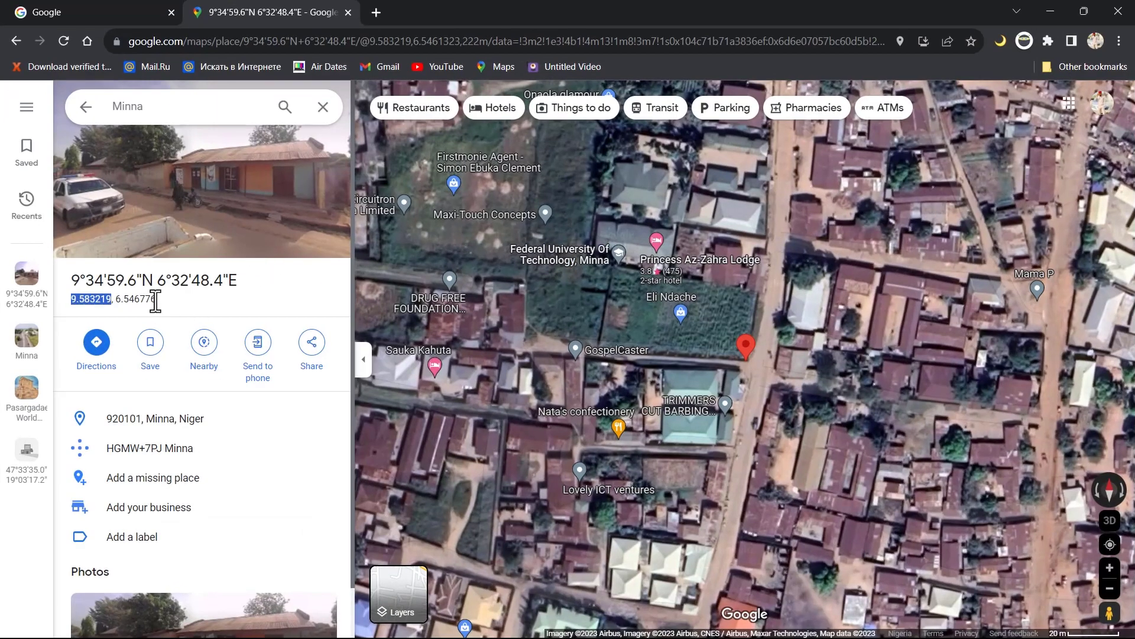
right_click(133, 299)
left_click(152, 317)
key("alt+Tab")
left_click(594, 208)
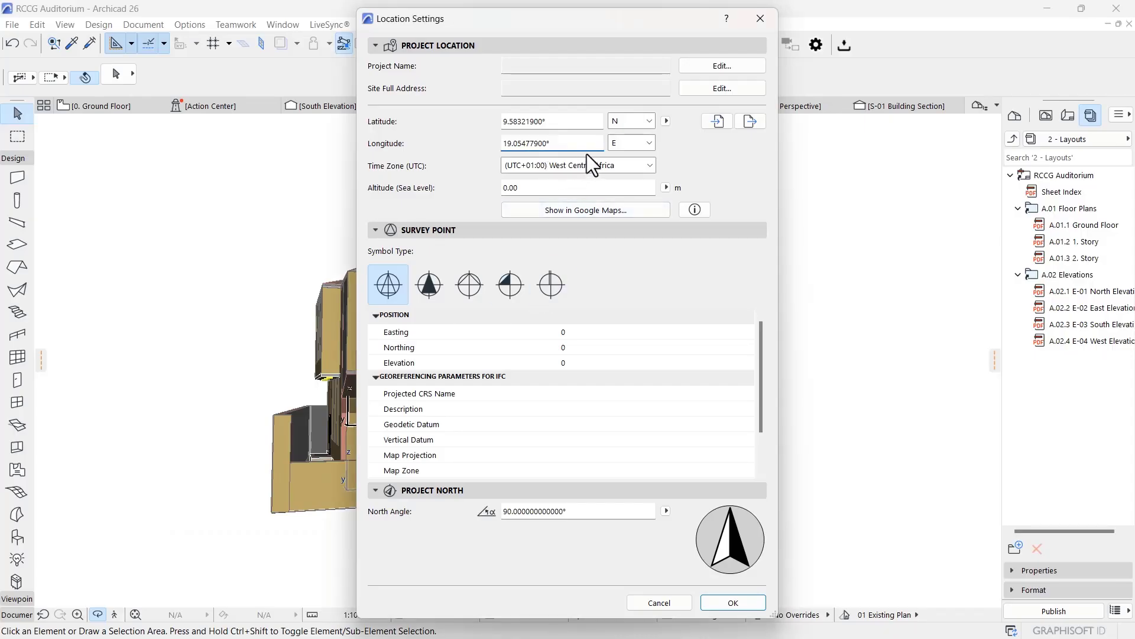
key("ctrl+v")
left_click(727, 601)
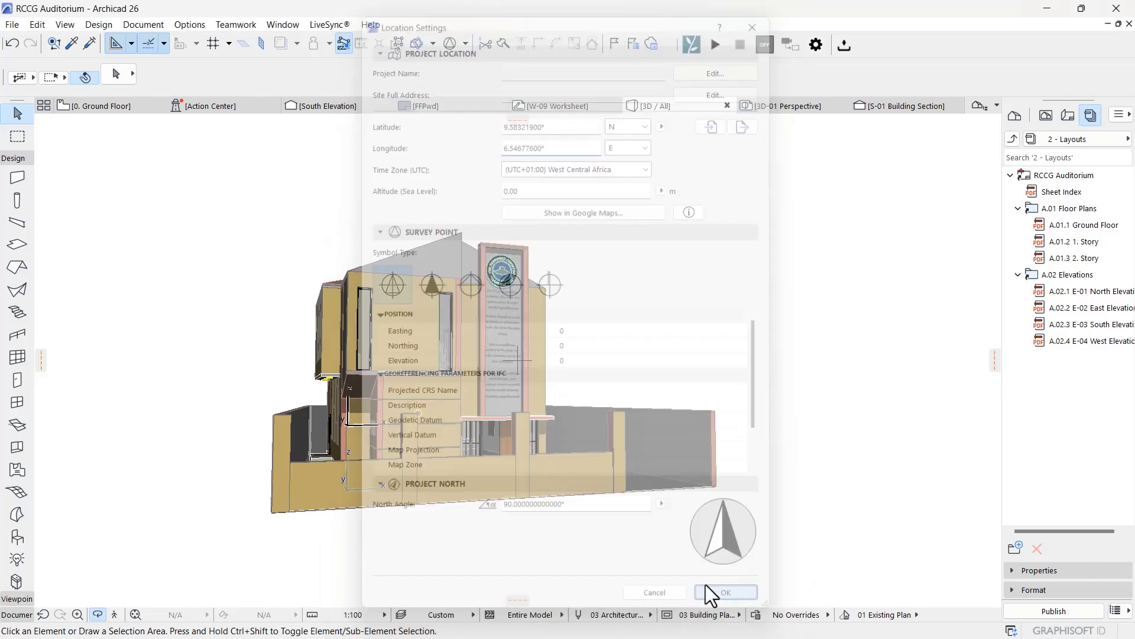
- Send the model to Google Earth with its altitude set to Clamped to Ground
left_click(12, 25)
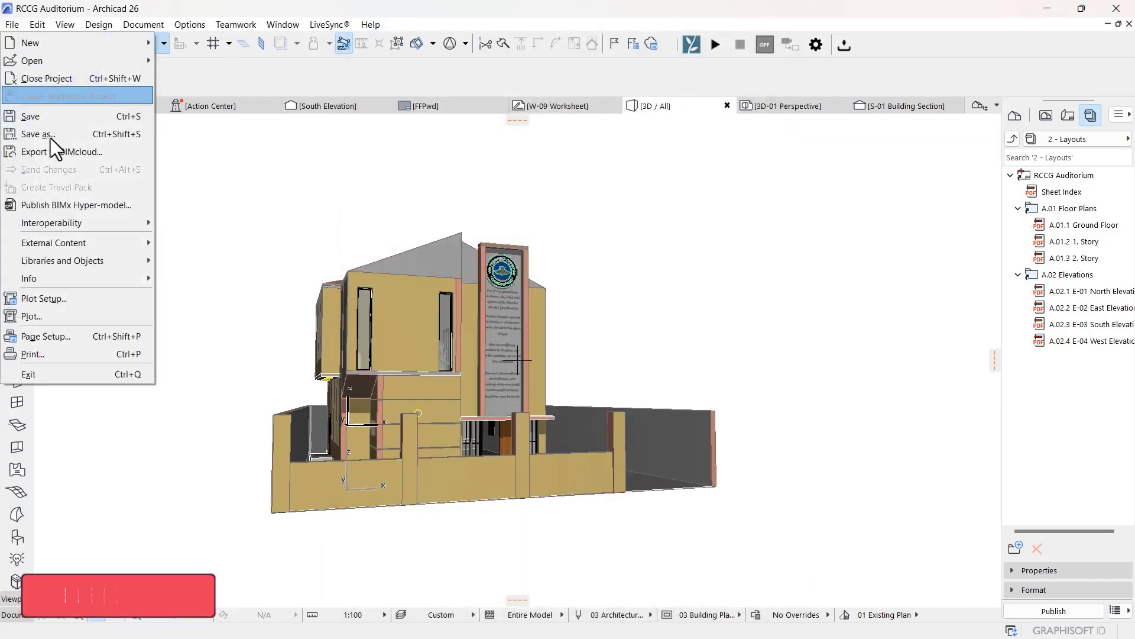
mouse_move(90, 221)
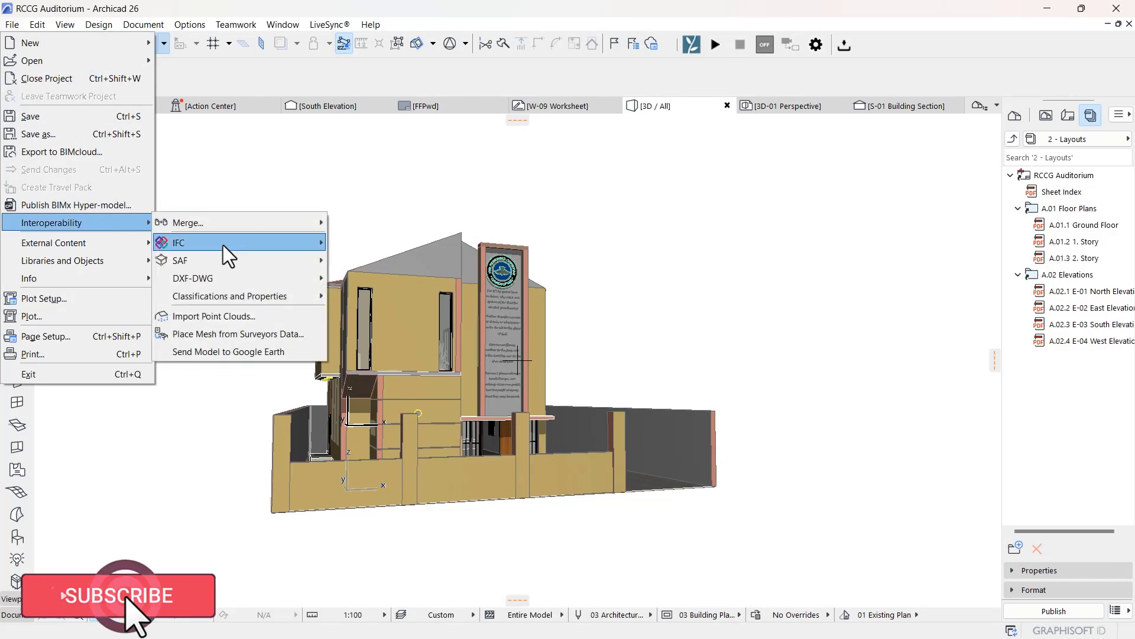
left_click(229, 353)
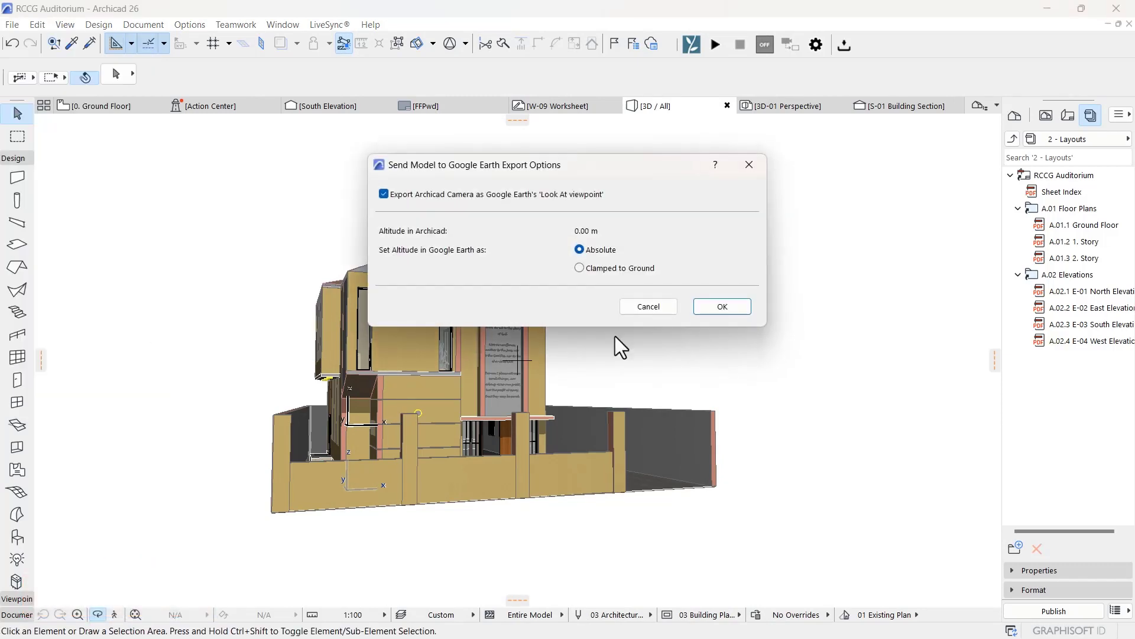
left_click(583, 267)
left_click(720, 305)
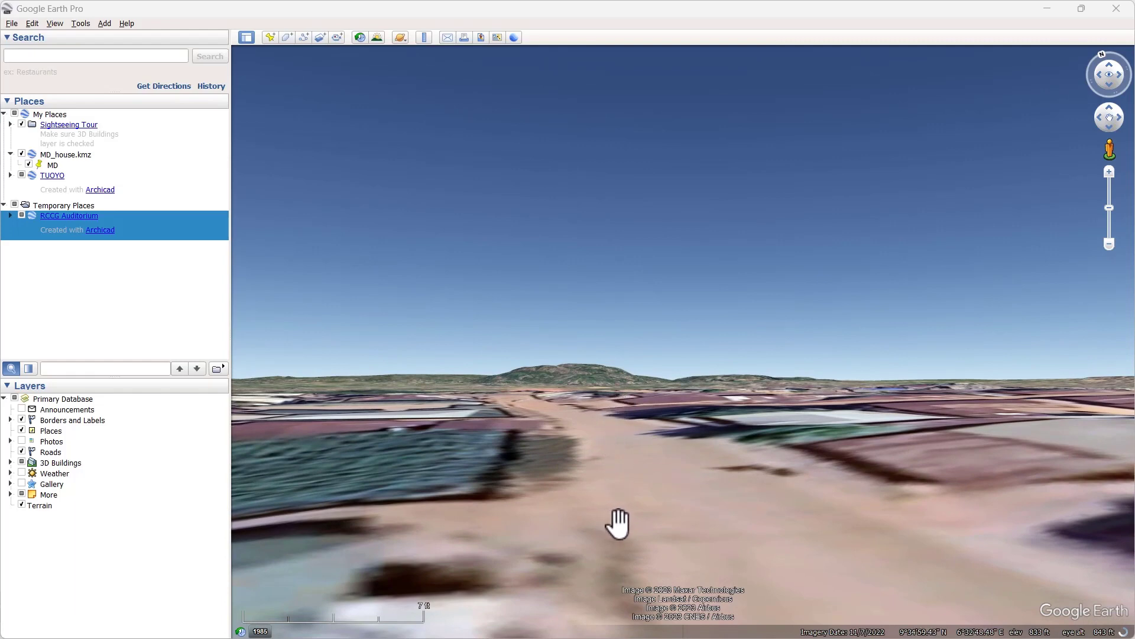
- Examine the RCCG Auditorium's placement and orientation beside the street in Google Earth
right_click_drag(624, 540, 571, 615)
right_click_drag(618, 385, 613, 509)
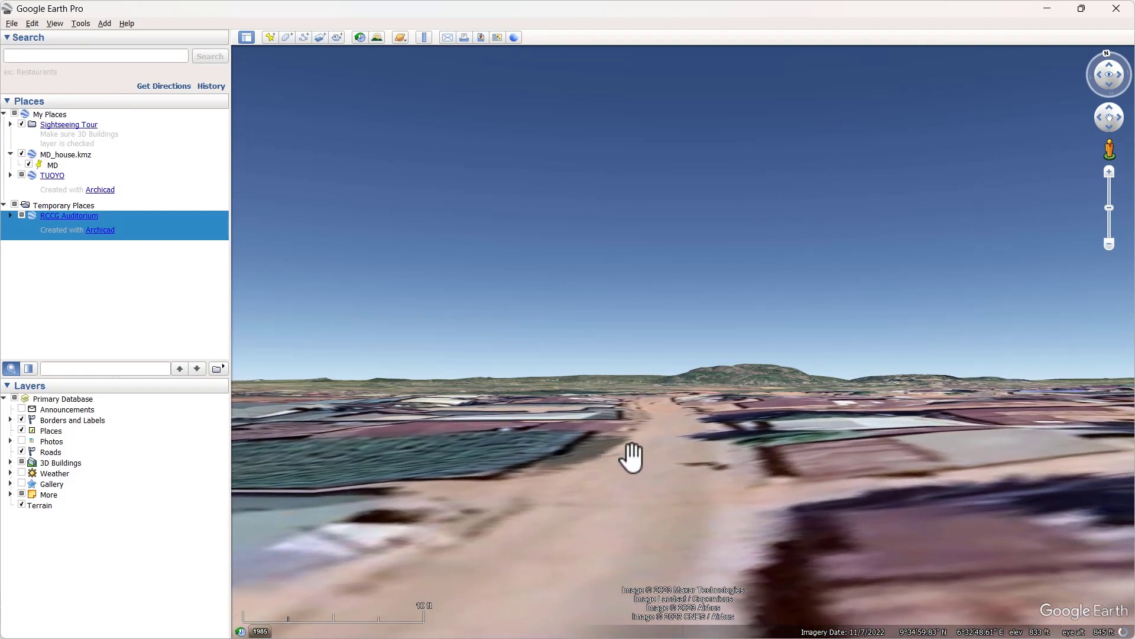
right_click_drag(601, 429, 606, 509)
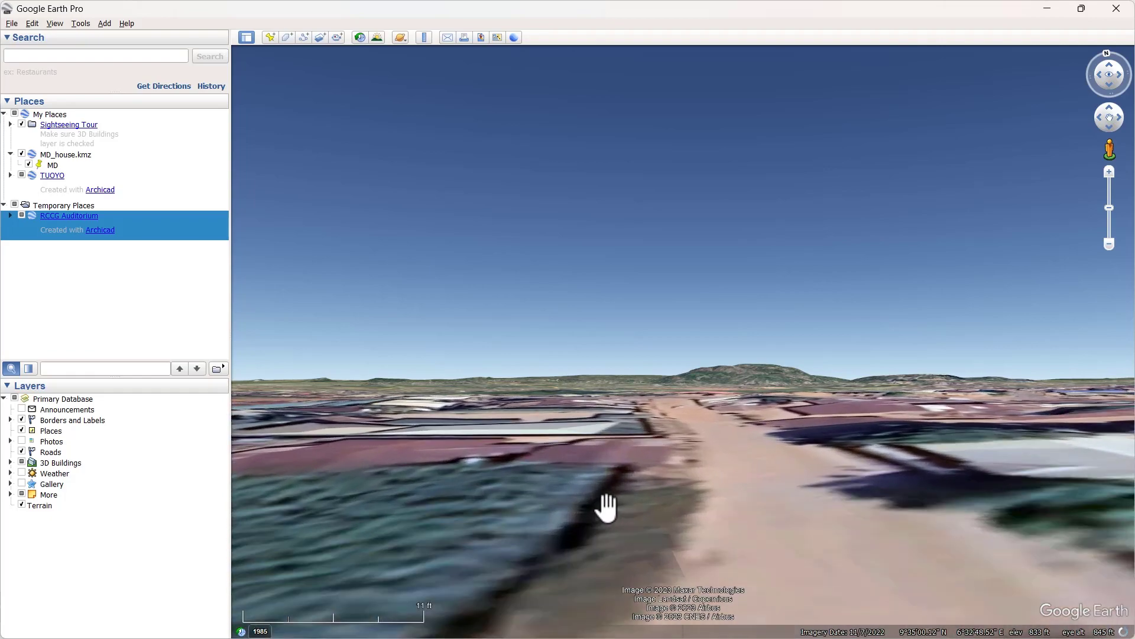
right_click_drag(604, 461, 595, 575)
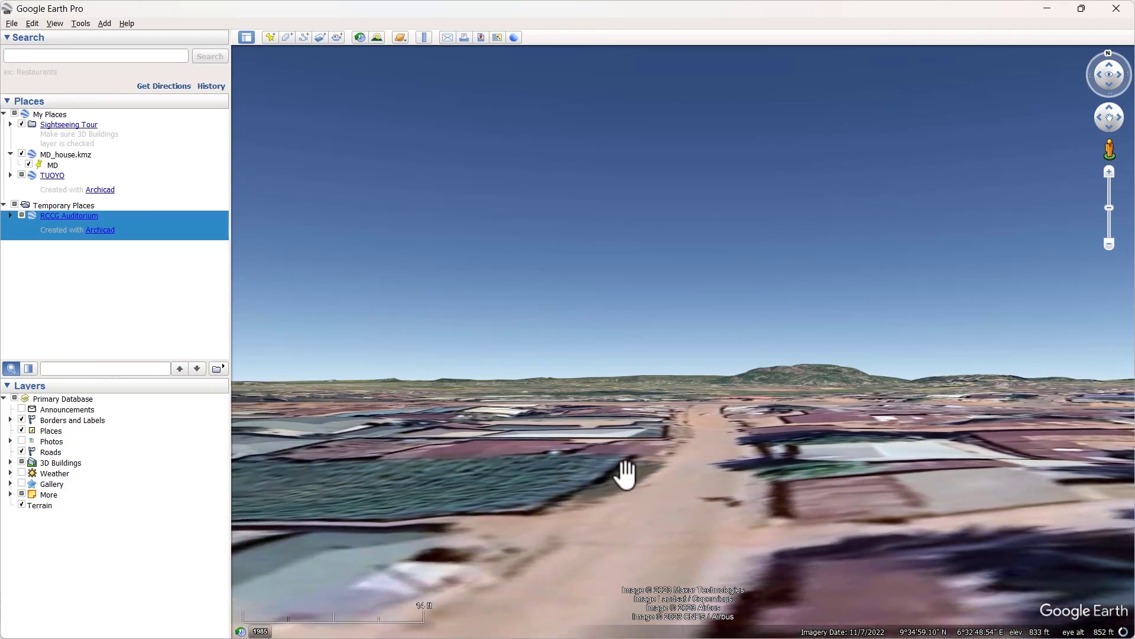
right_click_drag(624, 462, 592, 533)
middle_click_drag(581, 532, 711, 604)
middle_click_drag(827, 478, 891, 617)
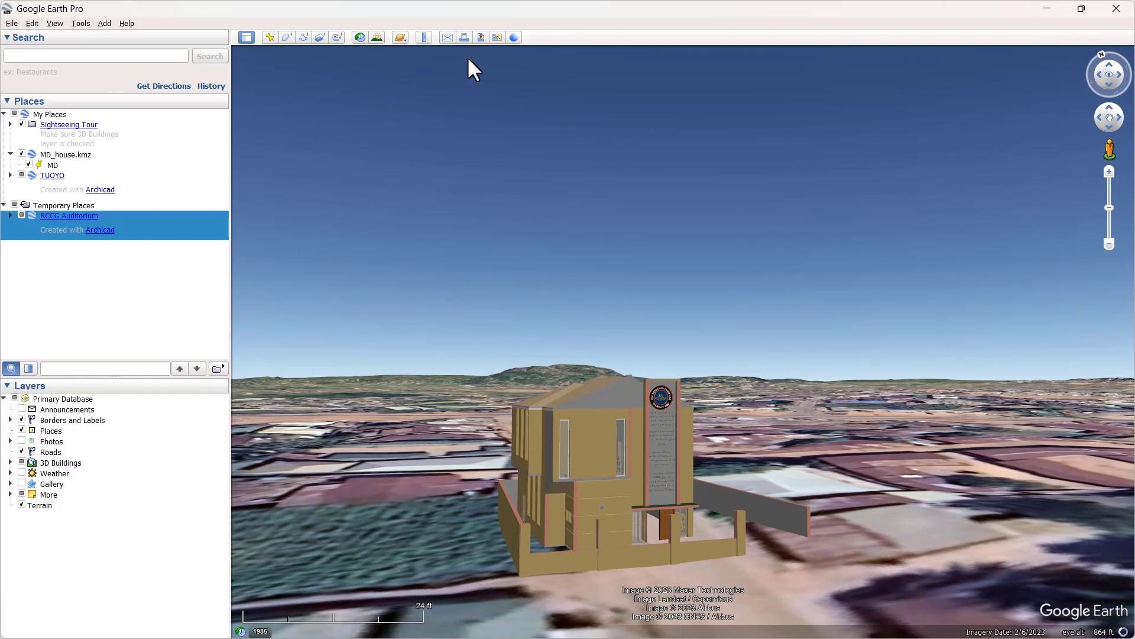
- Switch to Archicad and change the project's north angle in the Location Settings to reorient the building
left_click(1047, 8)
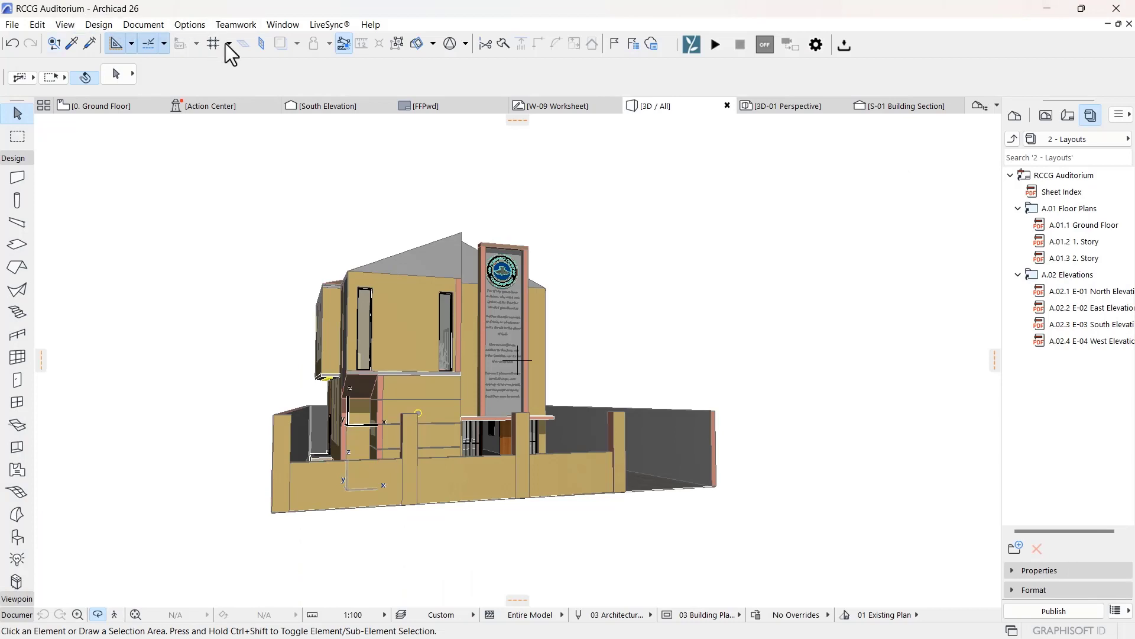
left_click(189, 24)
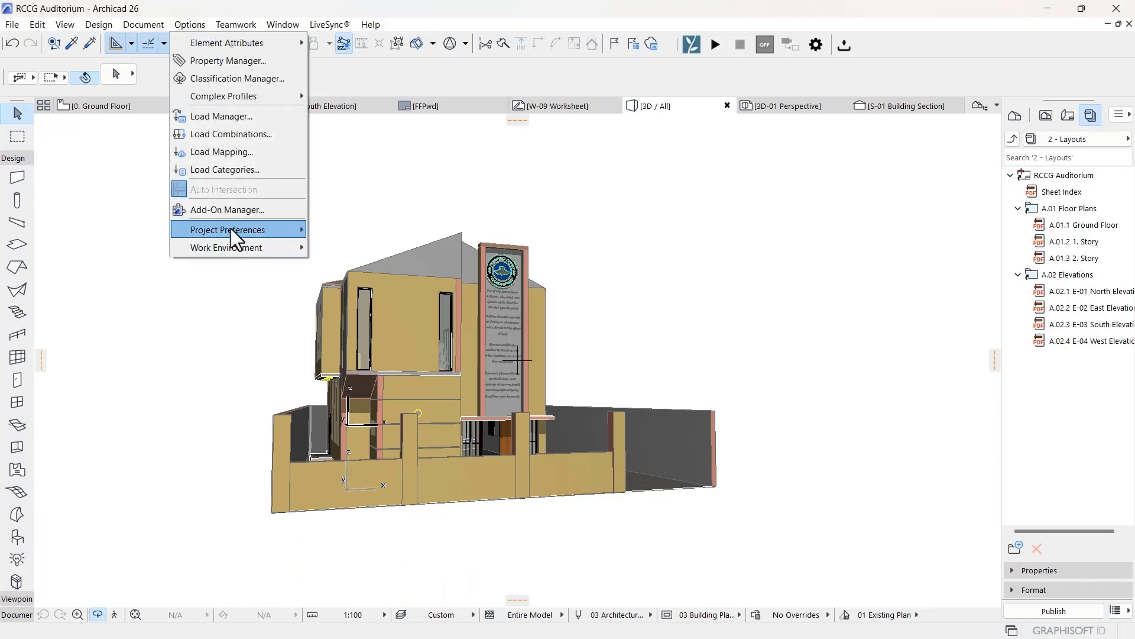
mouse_move(230, 228)
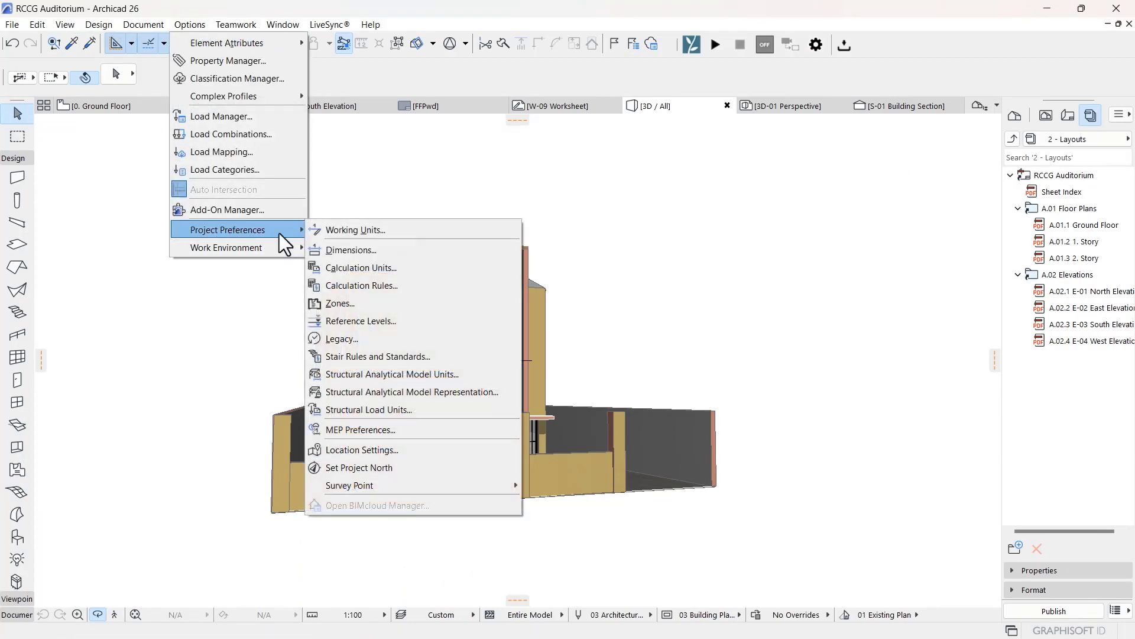
left_click(363, 449)
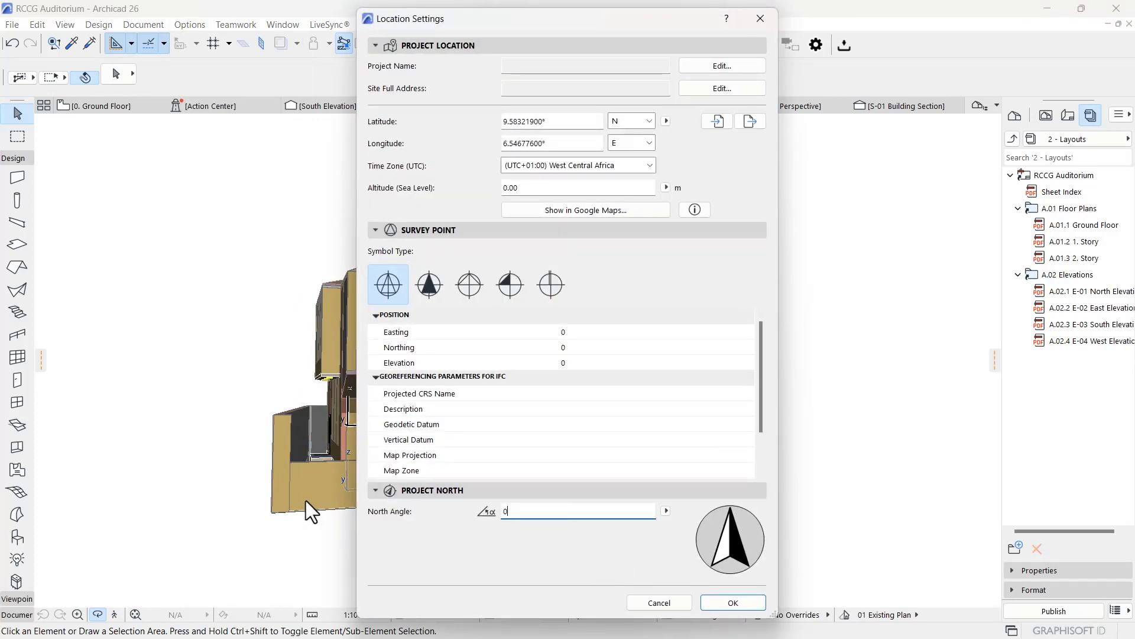
key("Return")
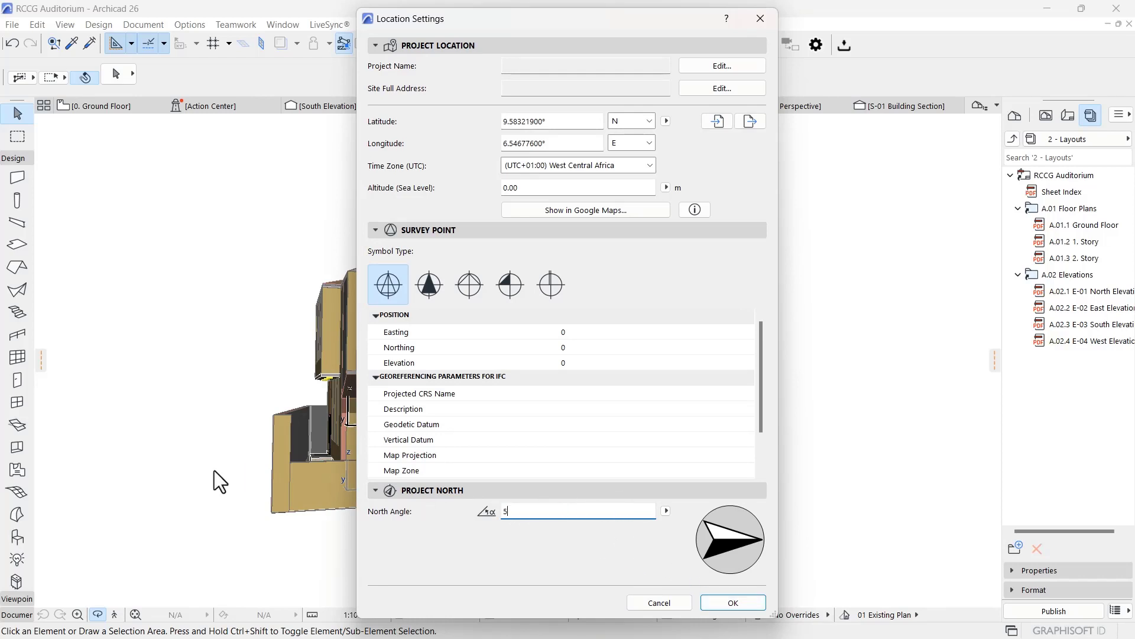
left_click(561, 510)
left_click(720, 602)
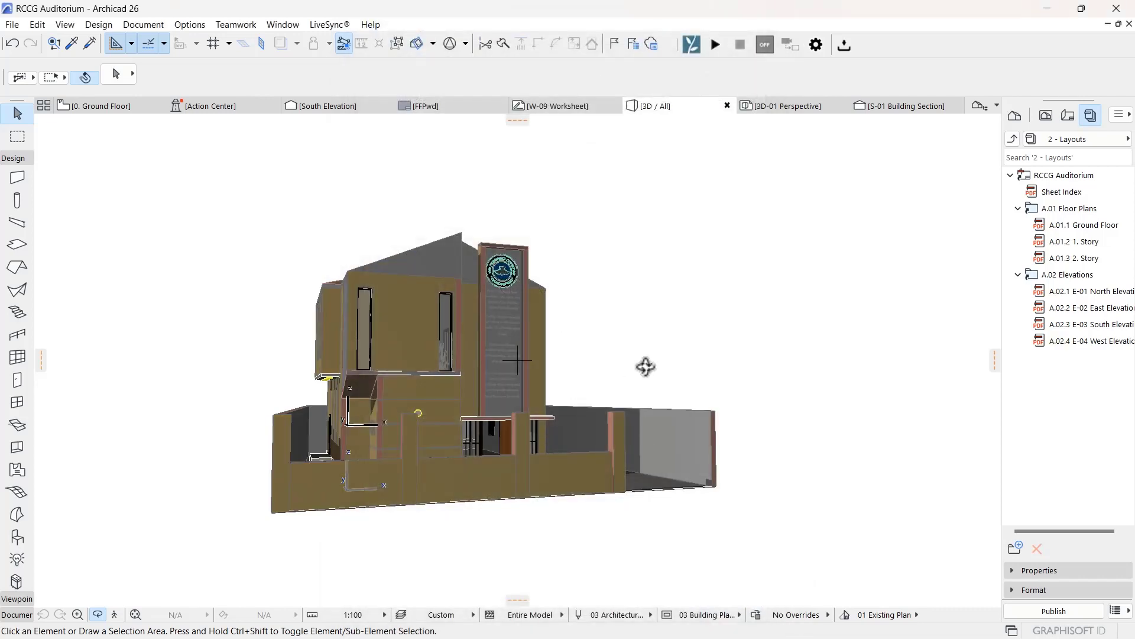
- Send the model to Google Earth again, clamped to ground, and reload GoogleConnectivity_CheckScene.kmz there
left_click(13, 25)
mouse_move(72, 225)
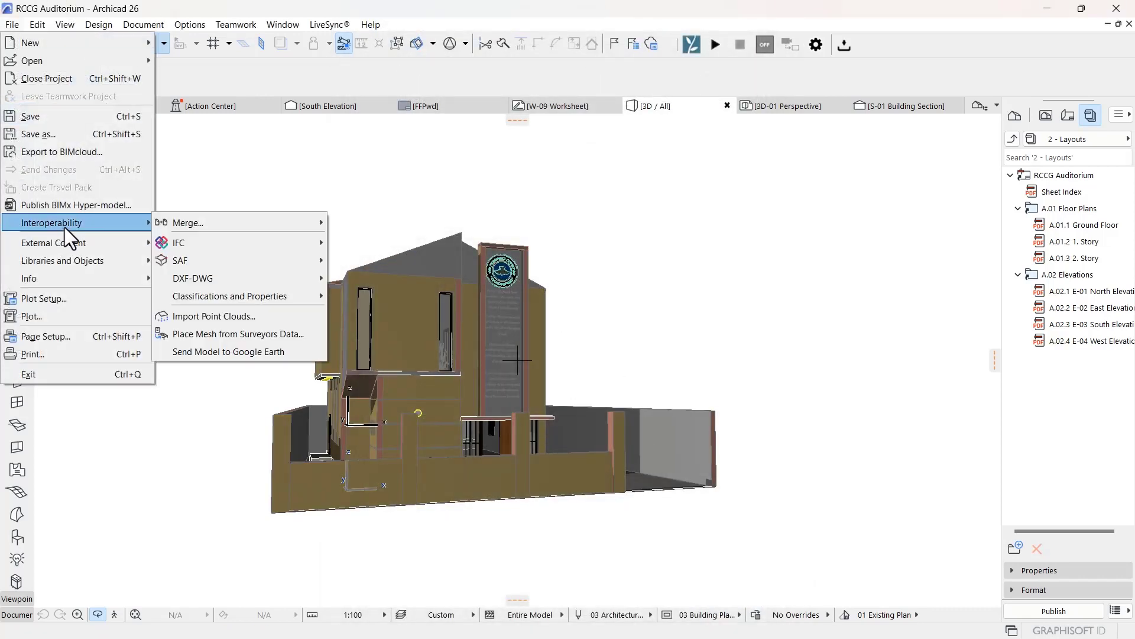
left_click(213, 353)
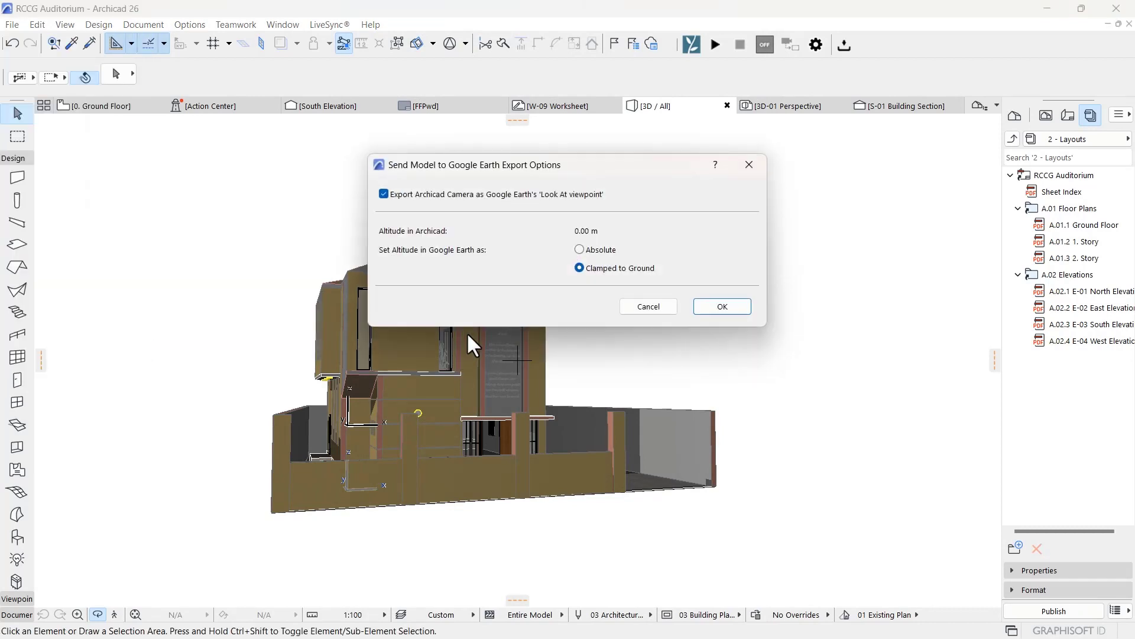
left_click(703, 306)
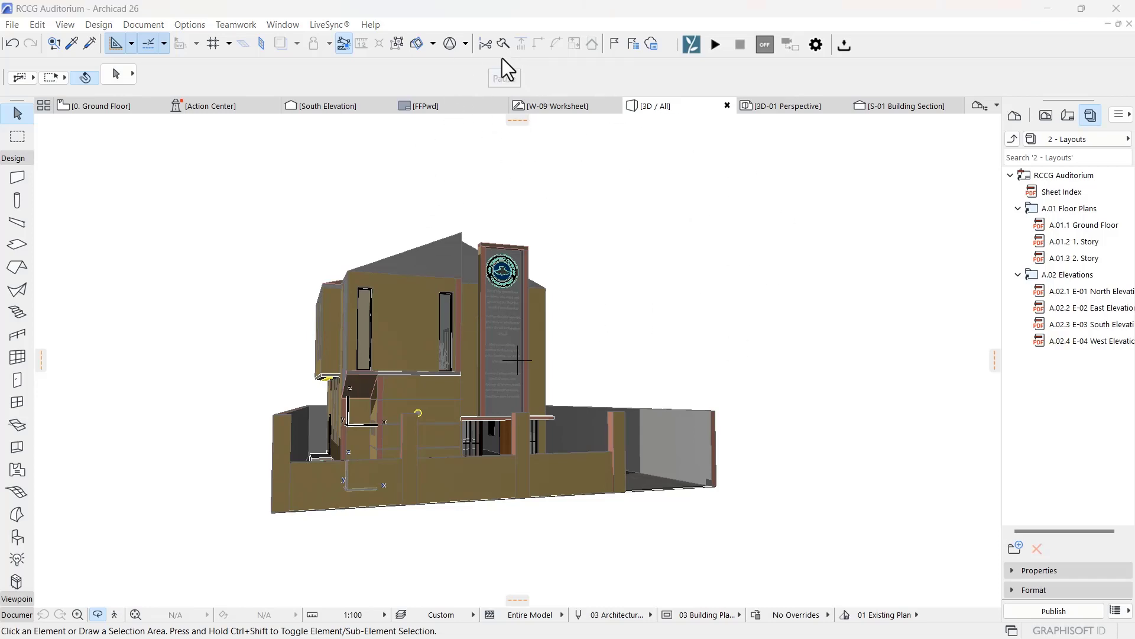
left_click(1045, 9)
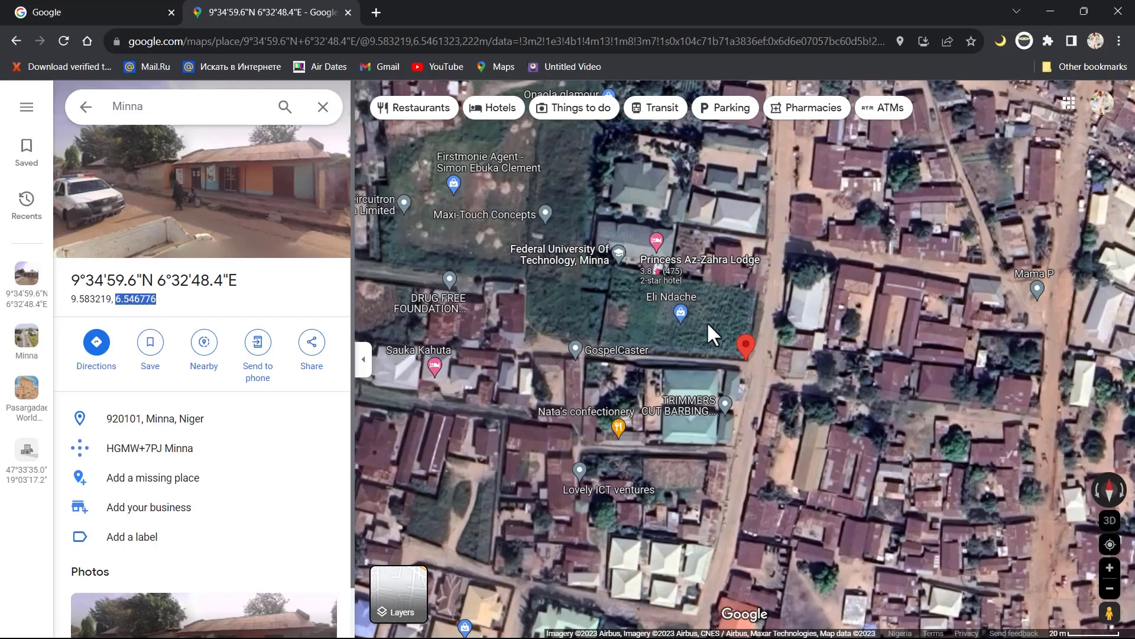
left_click(1056, 9)
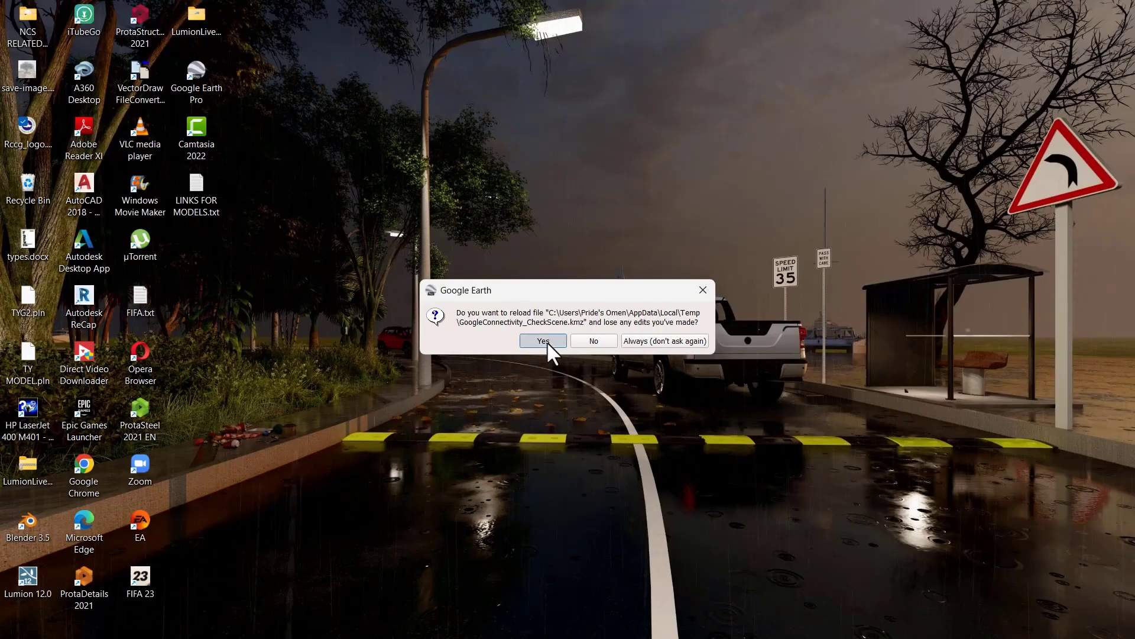
left_click(543, 341)
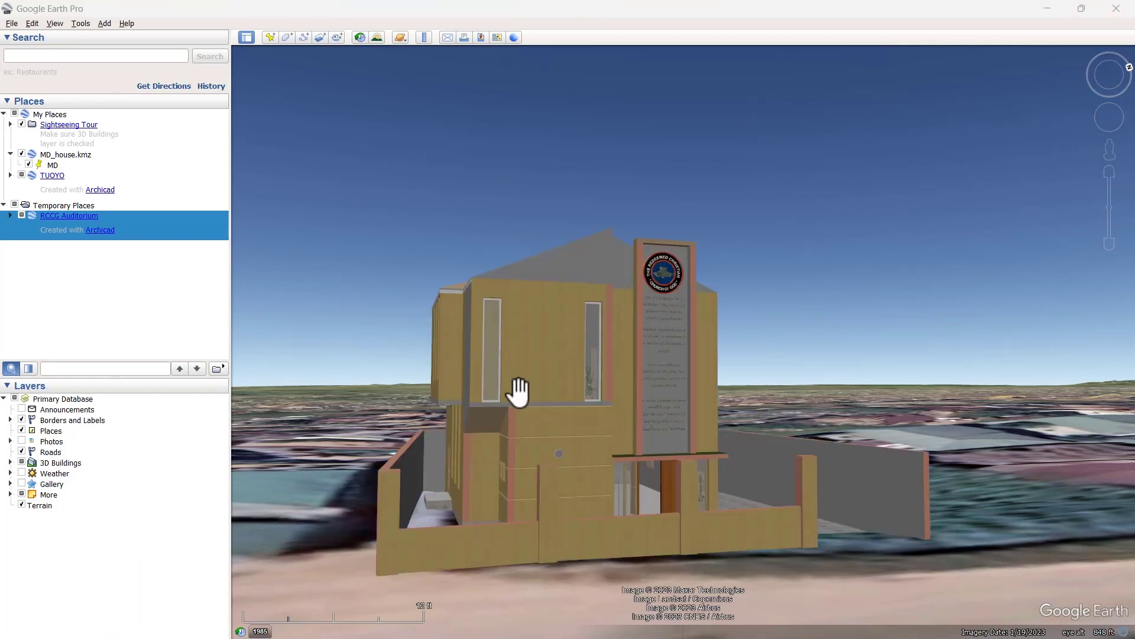
- Inspect the reoriented auditorium in Google Earth from street level and from above, checking its position against the plot and road
scroll(574, 528, "down", 3)
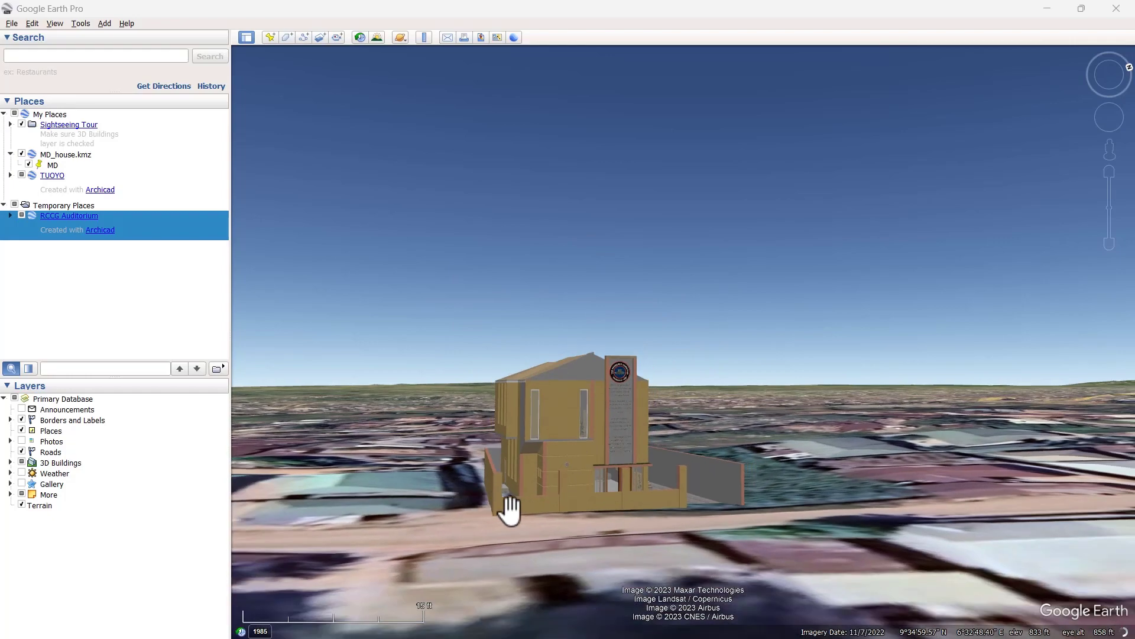
middle_click_drag(508, 504, 566, 610)
middle_click_drag(542, 477, 542, 510)
left_click_drag(543, 510, 563, 631)
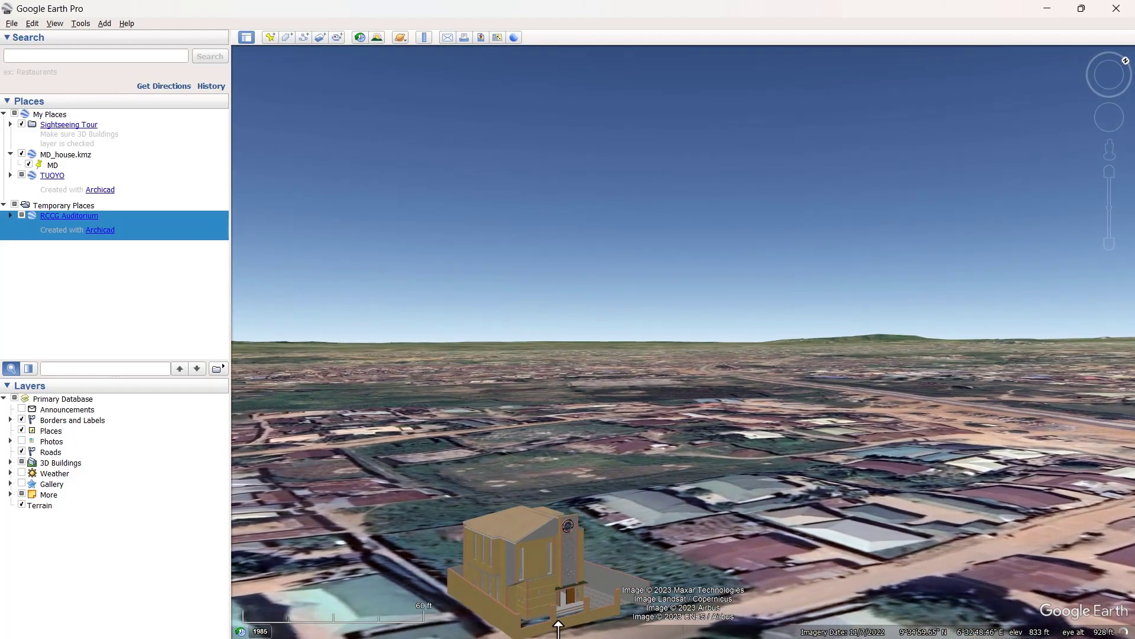
middle_click_drag(558, 624, 629, 631)
middle_click_drag(608, 575, 487, 568)
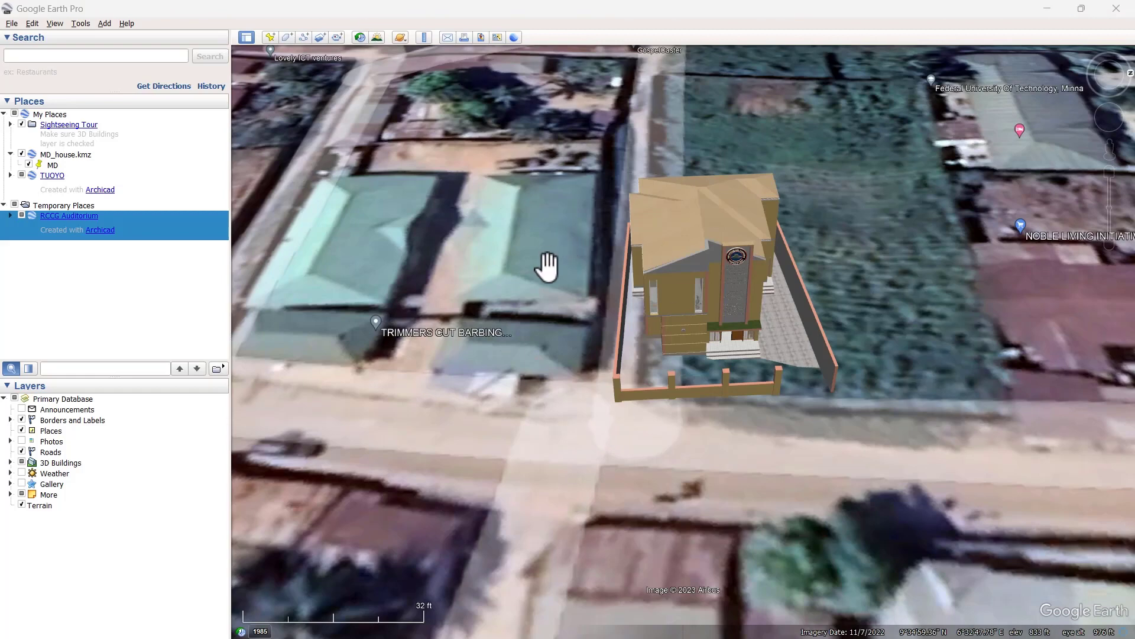
left_click_drag(816, 453, 738, 420)
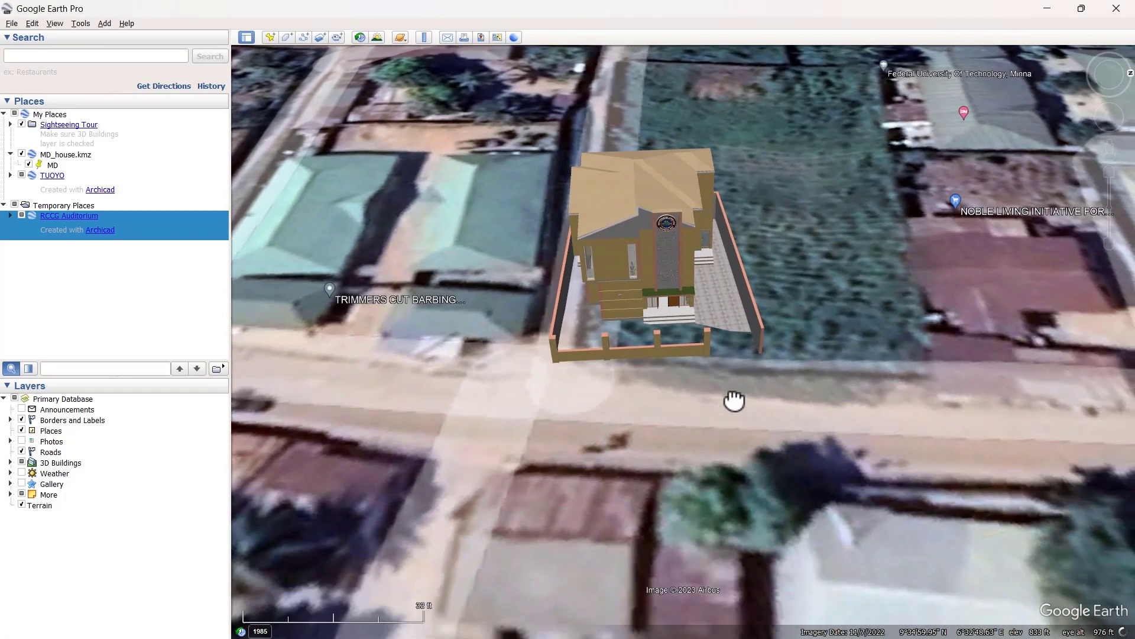